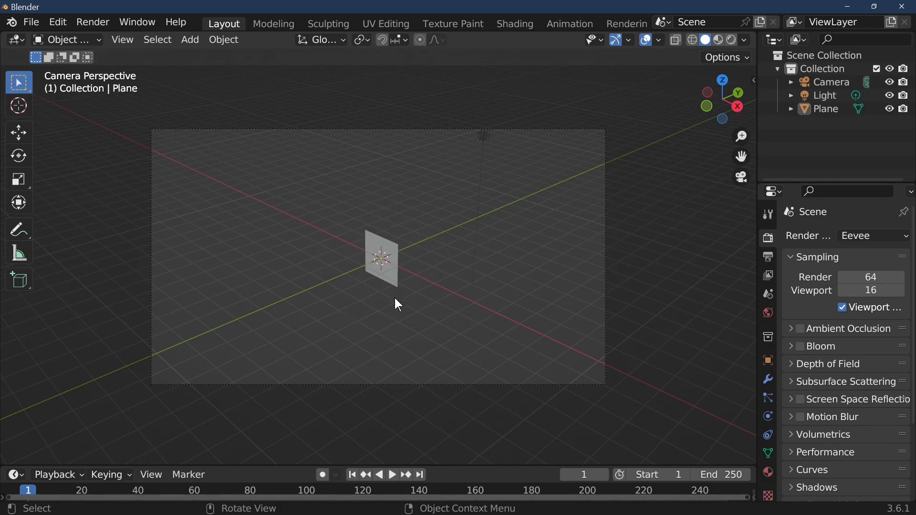
Select the plane and enable the view locks To 3D Cursor and Camera to View
{"action": "left_click", "coordinate": [386, 268]}
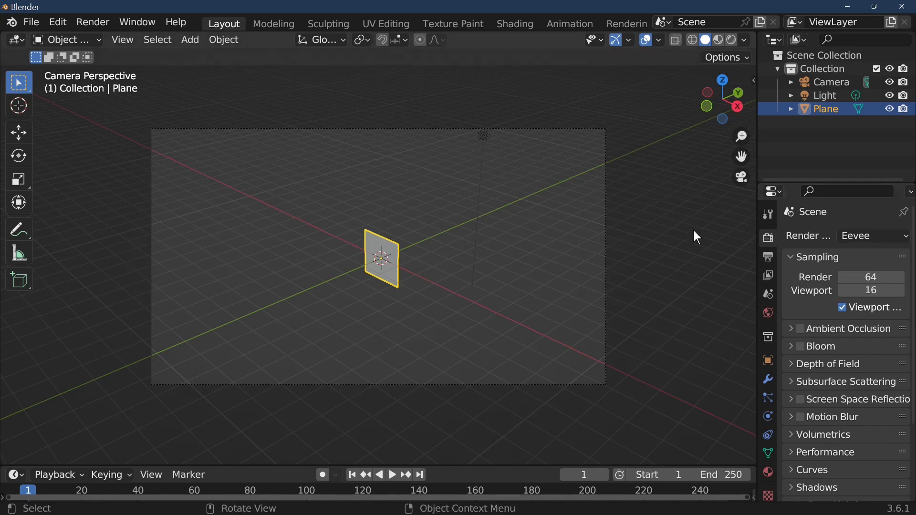
{"action": "key", "text": "n"}
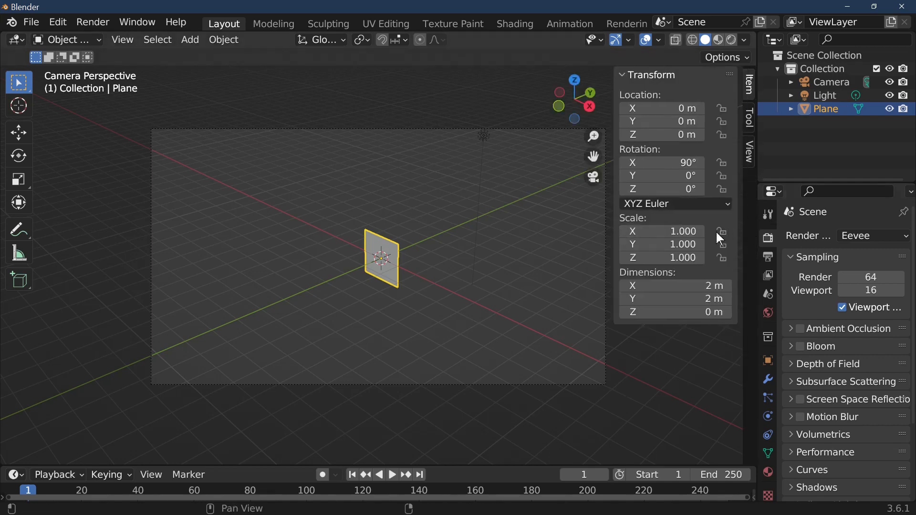
{"action": "left_click", "coordinate": [750, 158]}
{"action": "left_click", "coordinate": [673, 229]}
{"action": "left_click", "coordinate": [673, 242]}
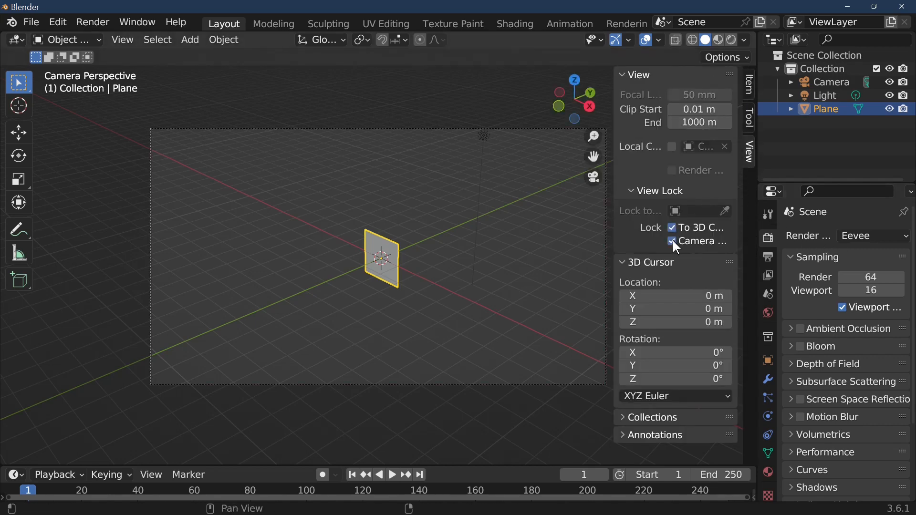
Reframe the camera close up and facing the plane straight on, and turn both view locks off
{"action": "middle_click_drag", "start_coordinate": [602, 269], "coordinate": [551, 276]}
{"action": "left_click", "coordinate": [674, 229]}
{"action": "left_click", "coordinate": [673, 242]}
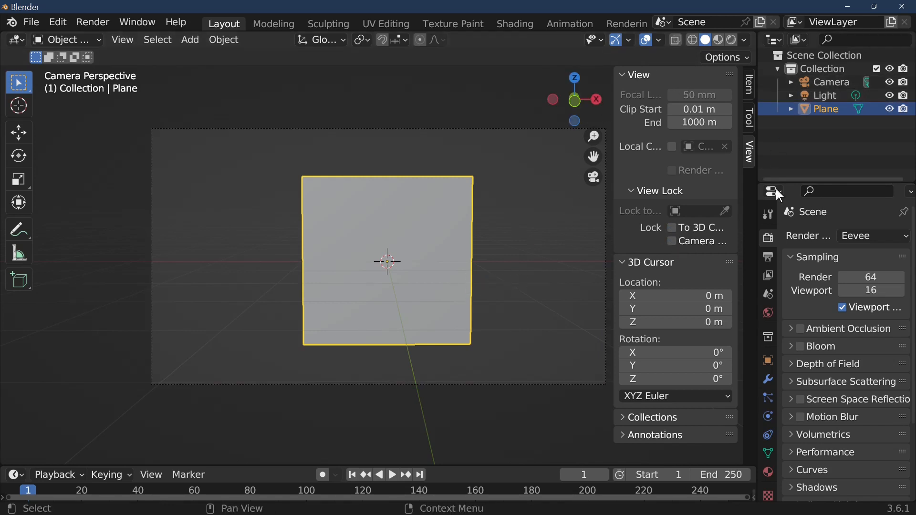
Switch the viewport to rendered shading and create a new material for the plane
{"action": "left_click", "coordinate": [735, 39]}
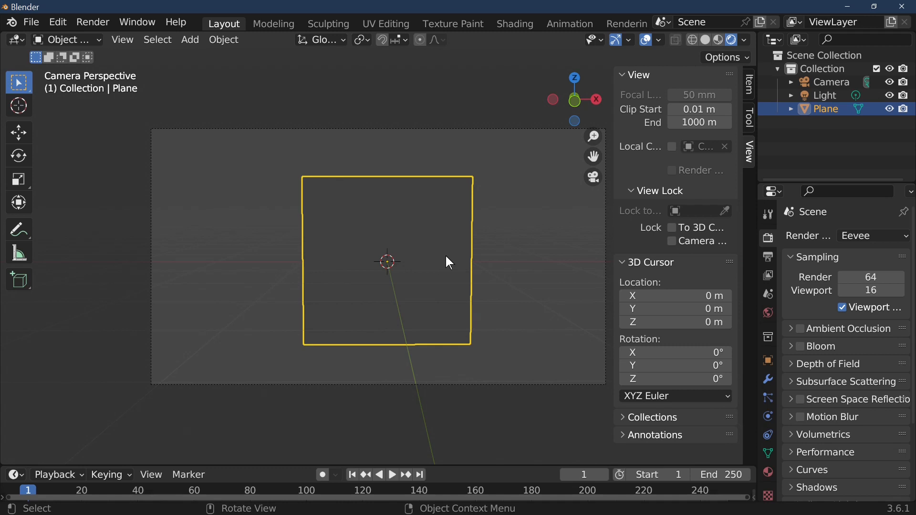
{"action": "scroll", "coordinate": [767, 460], "scroll_direction": "down", "scroll_amount": 1}
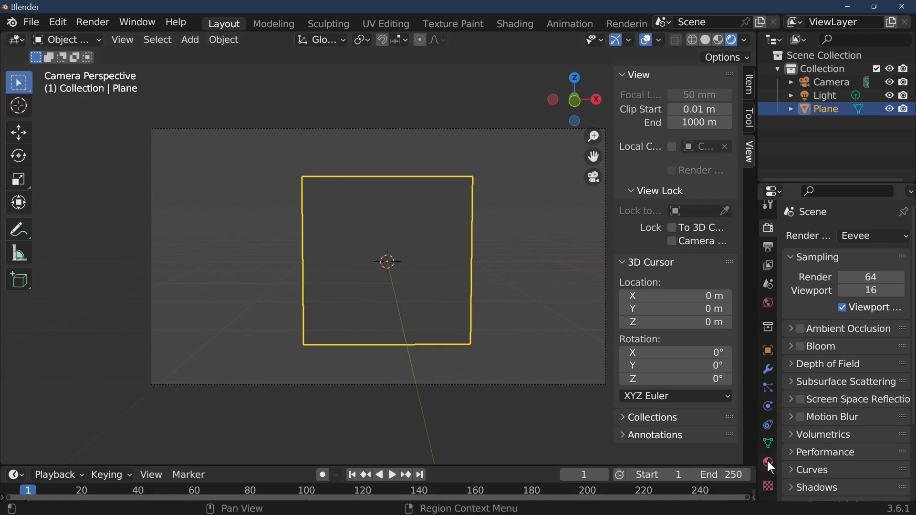
{"action": "left_click", "coordinate": [769, 463]}
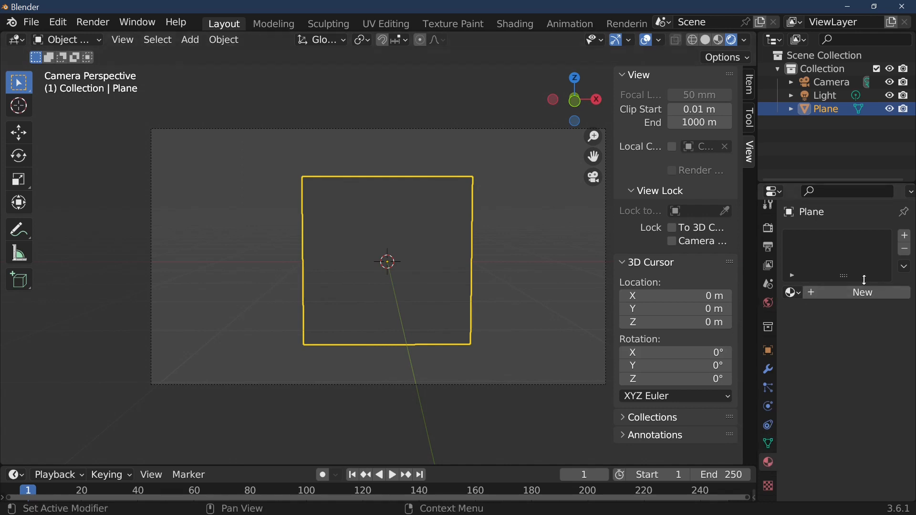
{"action": "left_click", "coordinate": [857, 295]}
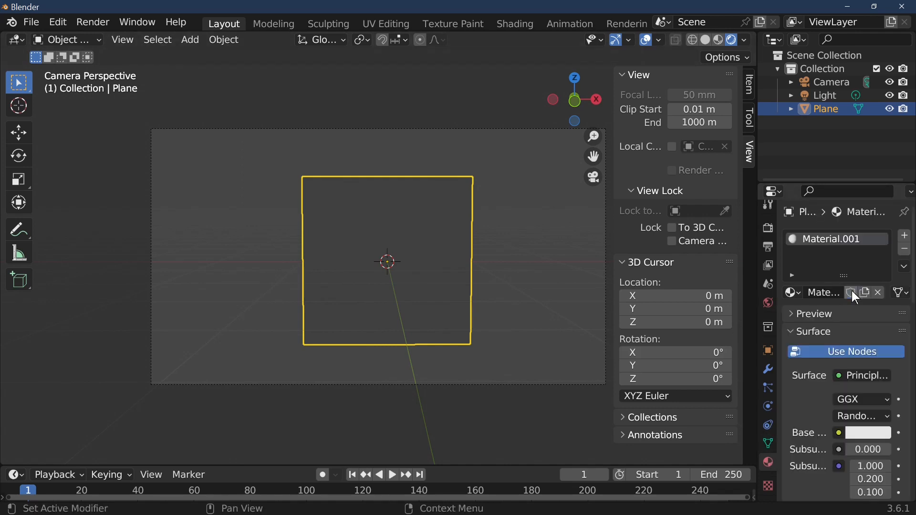
Assign an Image Texture to the material's Base Color and load fire.mp4 from the 0 log burner folder
{"action": "left_click", "coordinate": [840, 433]}
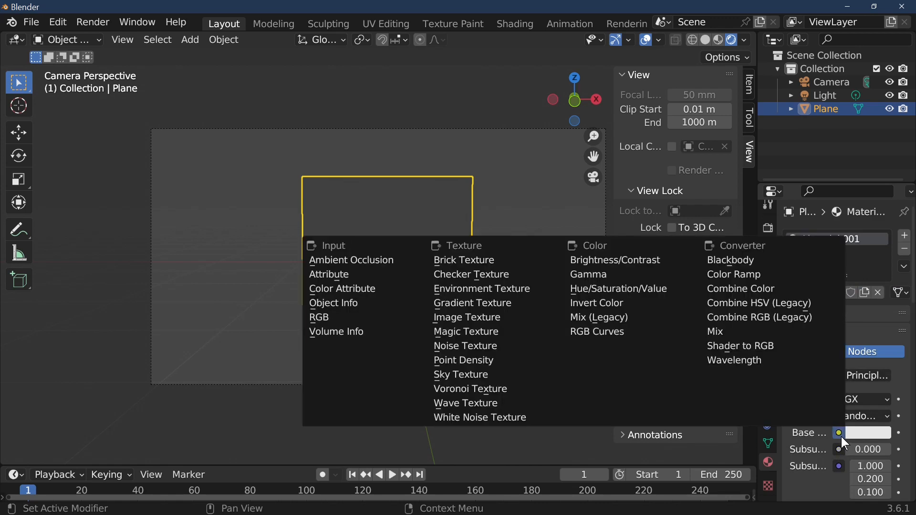
{"action": "left_click", "coordinate": [517, 319]}
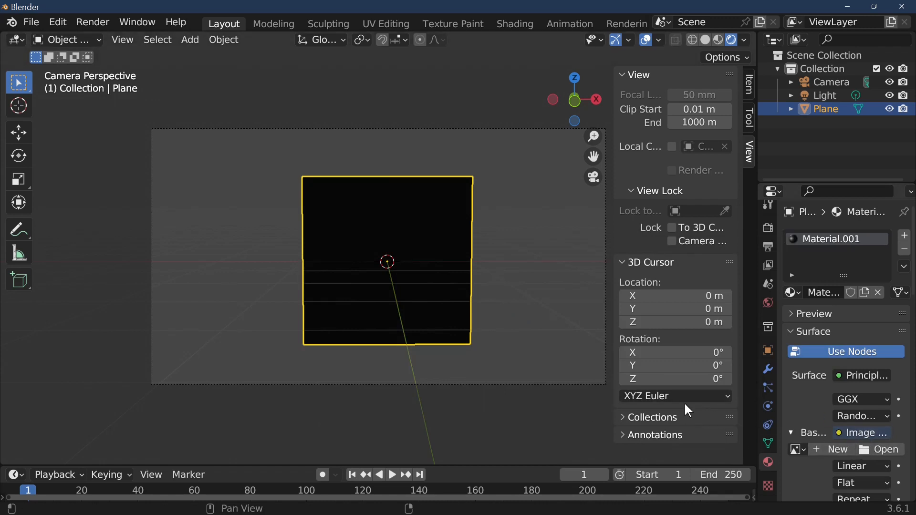
{"action": "left_click", "coordinate": [879, 448]}
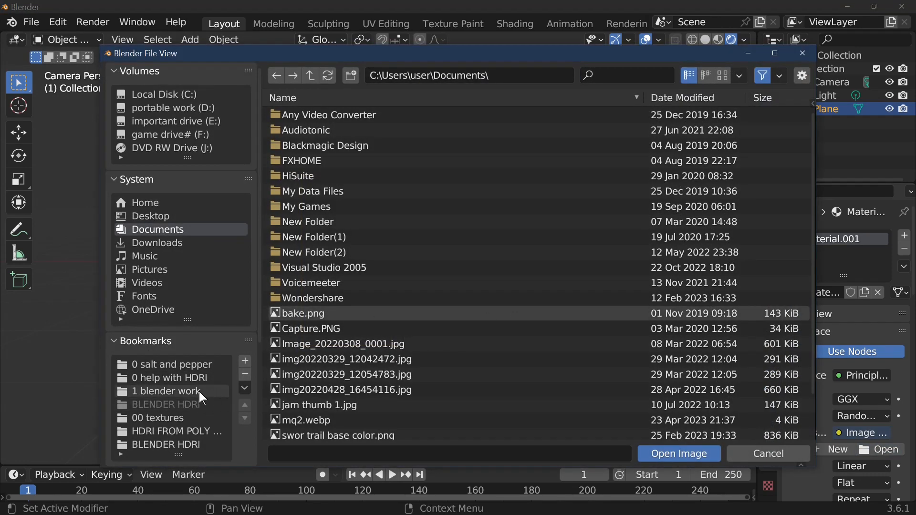
{"action": "scroll", "coordinate": [199, 391], "scroll_direction": "down", "scroll_amount": 5}
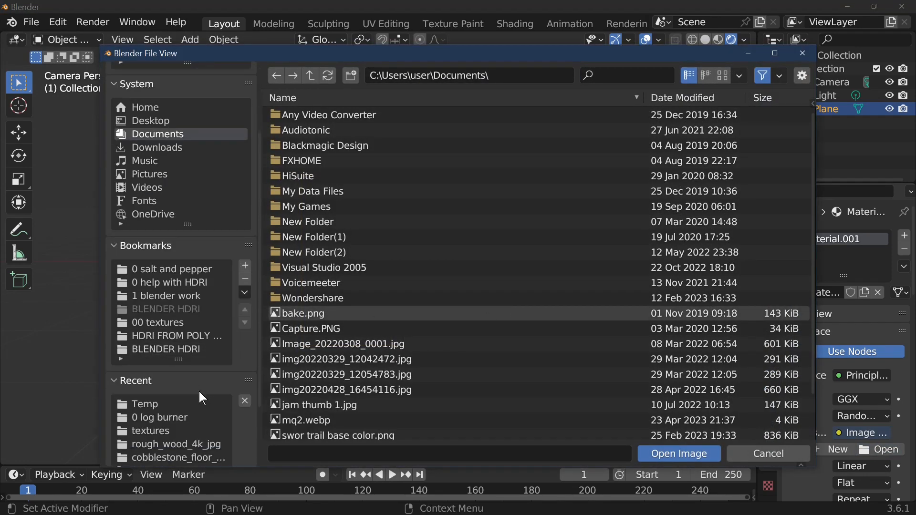
{"action": "double_click", "coordinate": [179, 416]}
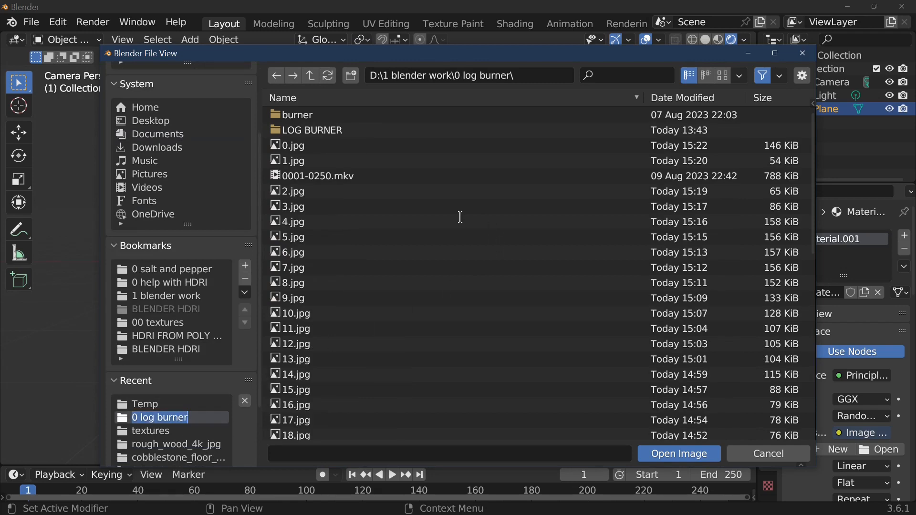
{"action": "left_click", "coordinate": [728, 75]}
{"action": "left_click", "coordinate": [730, 78]}
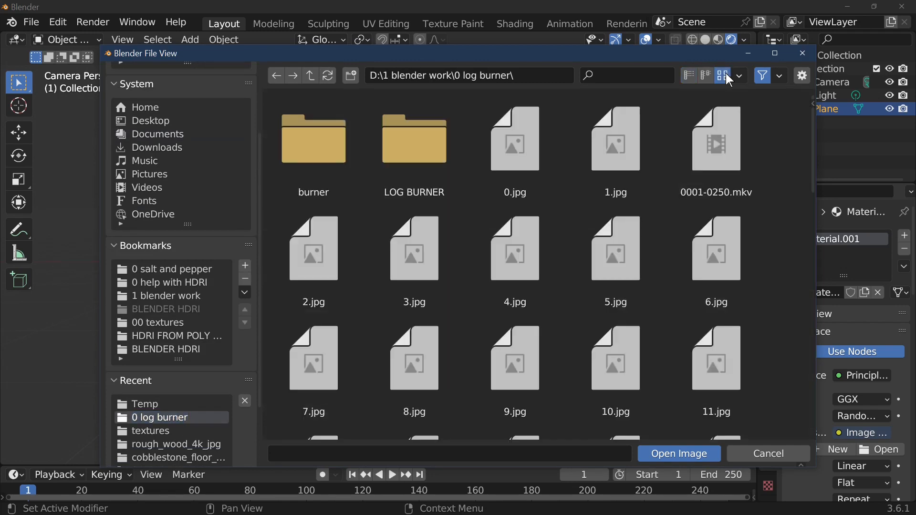
{"action": "scroll", "coordinate": [525, 267], "scroll_direction": "down", "scroll_amount": 4}
{"action": "scroll", "coordinate": [547, 276], "scroll_direction": "down", "scroll_amount": 10}
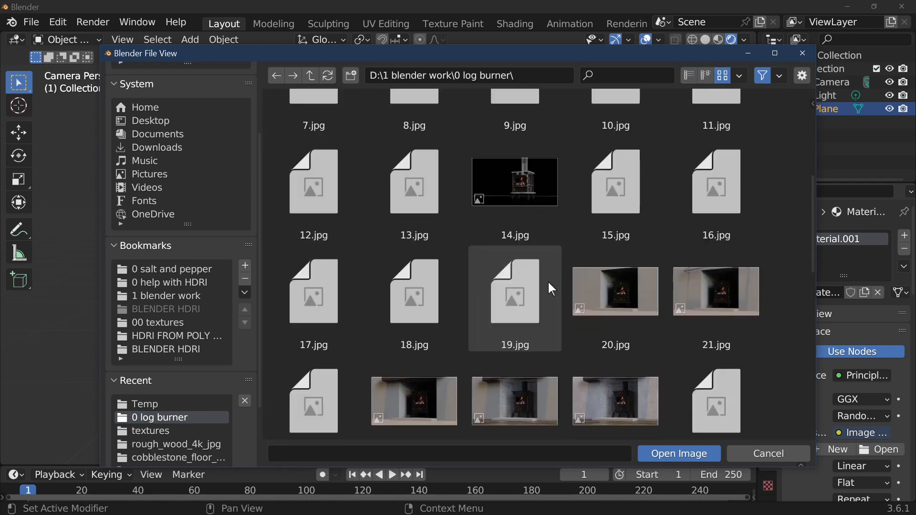
{"action": "scroll", "coordinate": [525, 277], "scroll_direction": "down", "scroll_amount": 3}
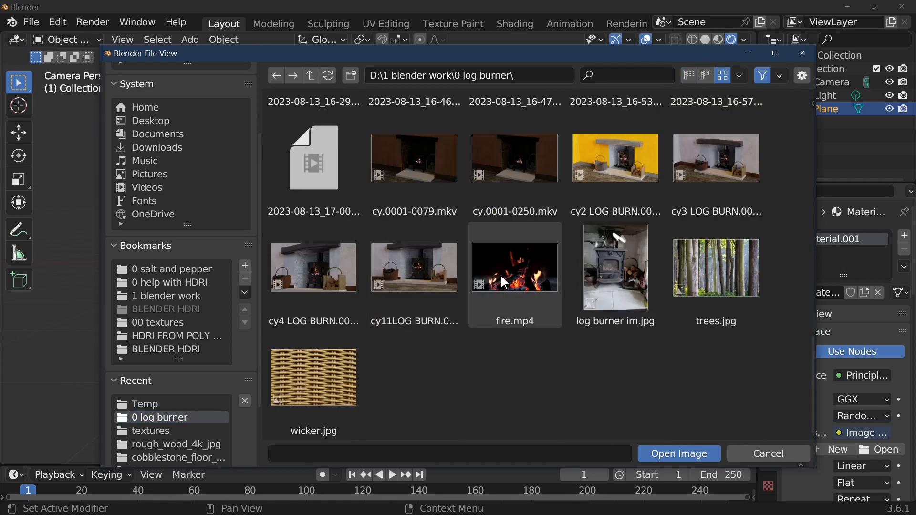
{"action": "double_click", "coordinate": [517, 279]}
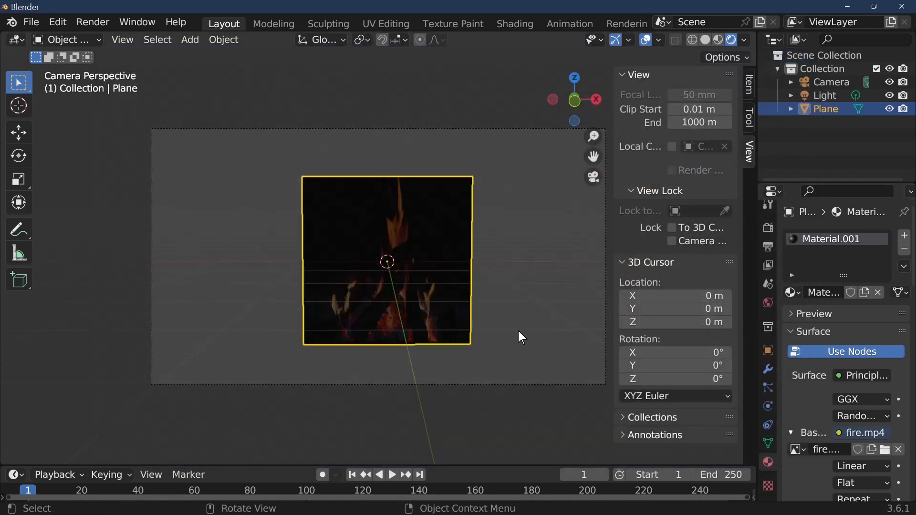
Play the animation to check whether the fire video moves on the plane, and return to frame 1
{"action": "key", "text": "space"}
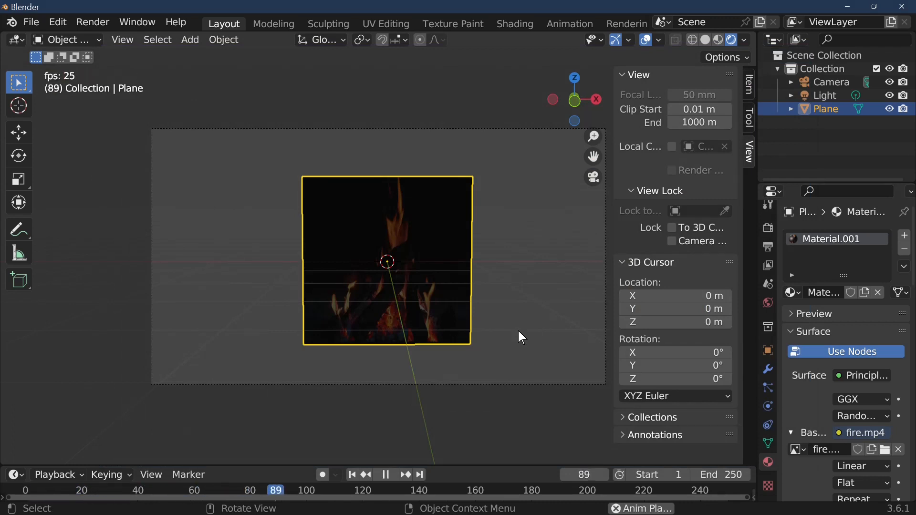
{"action": "scroll", "coordinate": [508, 330], "scroll_direction": "down", "scroll_amount": 2}
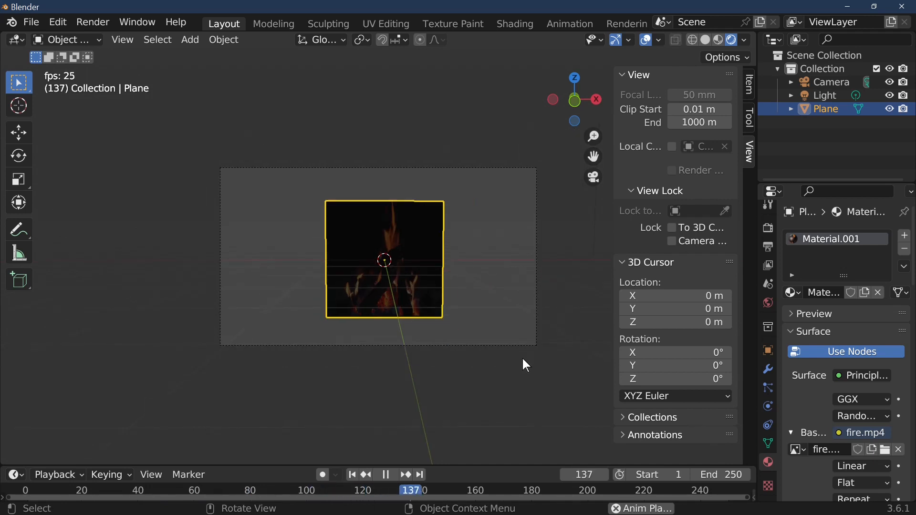
{"action": "key", "text": "space"}
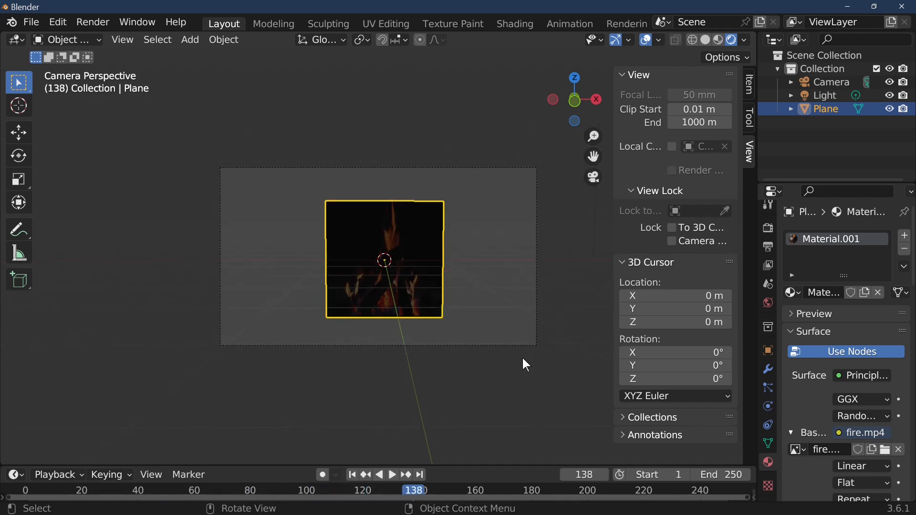
{"action": "key", "text": "shift+Left"}
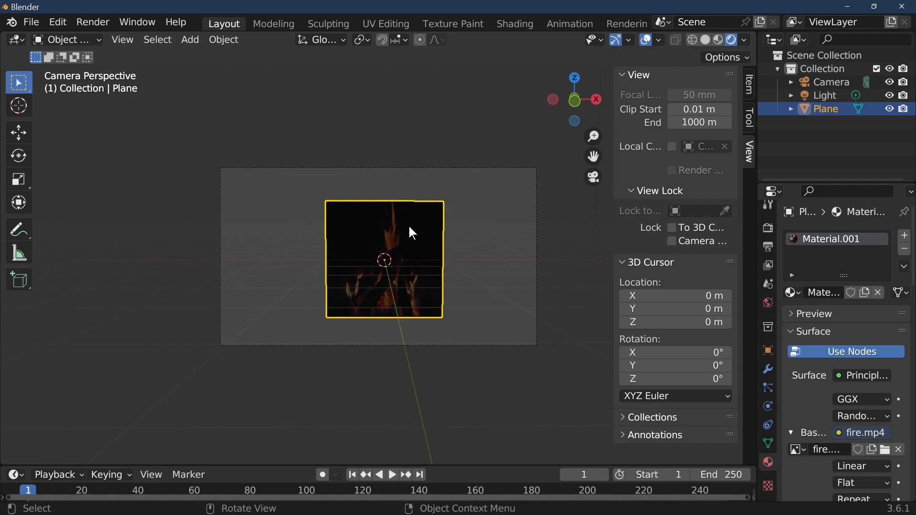
Set the fire.mp4 texture to 90 frames with Cyclic and Auto Refresh enabled, and widen the Properties editor
{"action": "mouse_move", "coordinate": [442, 296]}
{"action": "middle_mouse_down"}
{"action": "mouse_move", "coordinate": [404, 318]}
{"action": "mouse_move", "coordinate": [442, 305]}
{"action": "mouse_move", "coordinate": [296, 285]}
{"action": "mouse_move", "coordinate": [445, 305]}
{"action": "middle_mouse_up"}
{"action": "scroll", "coordinate": [443, 307], "scroll_direction": "up", "scroll_amount": 5}
{"action": "key", "text": "KP_1"}
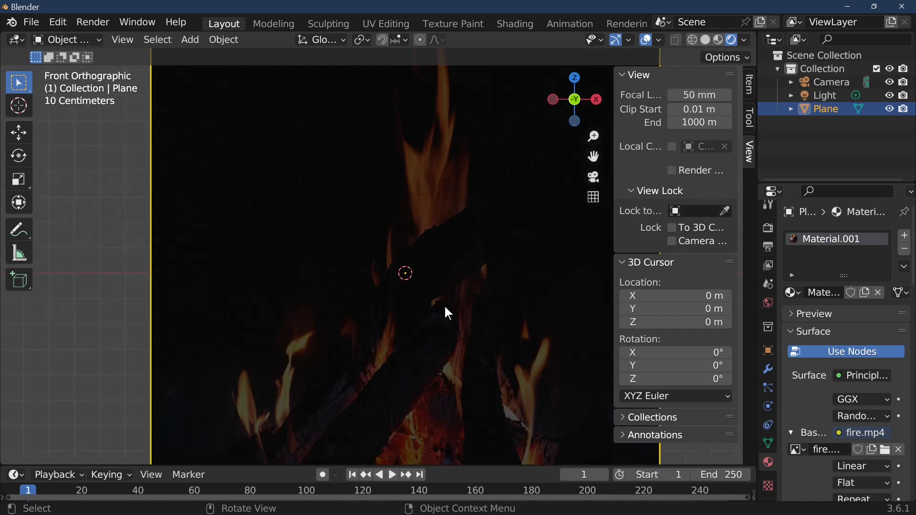
{"action": "scroll", "coordinate": [449, 313], "scroll_direction": "down", "scroll_amount": 4}
{"action": "scroll", "coordinate": [445, 308], "scroll_direction": "down", "scroll_amount": 3}
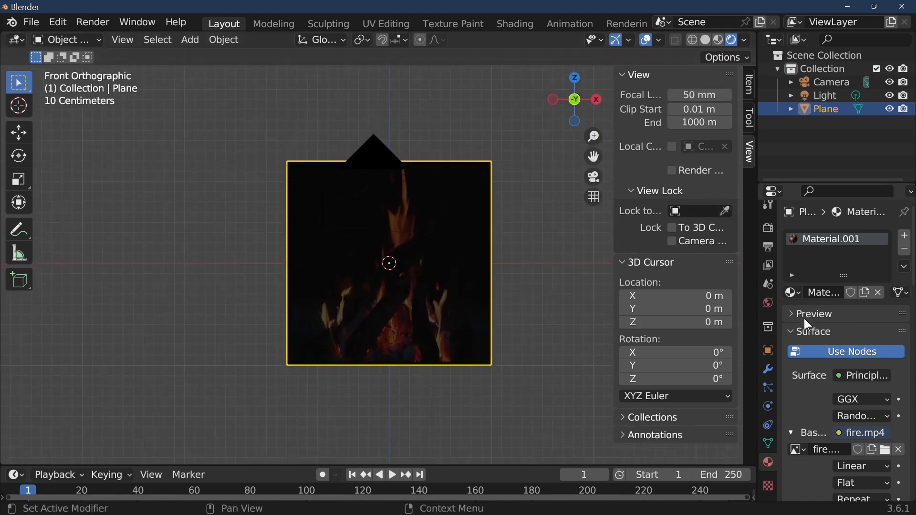
{"action": "scroll", "coordinate": [866, 383], "scroll_direction": "down", "scroll_amount": 10}
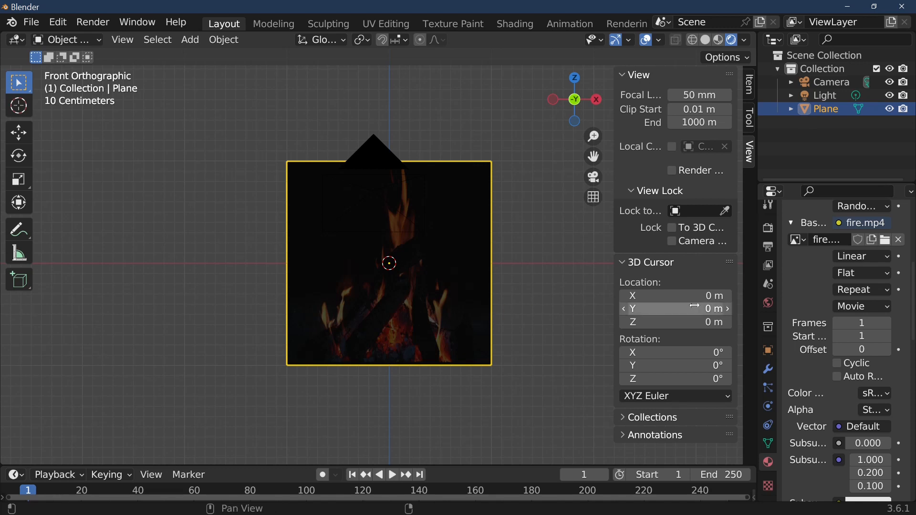
{"action": "left_click", "coordinate": [855, 324]}
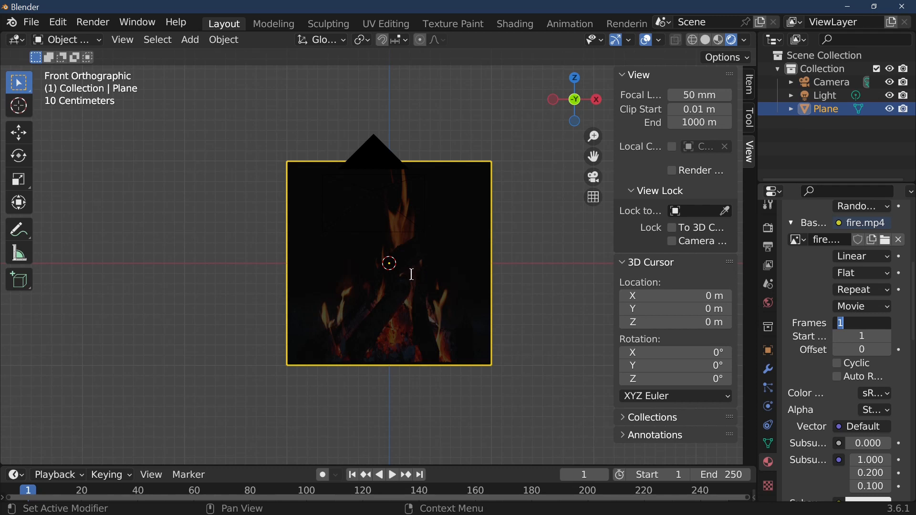
{"action": "type", "text": "90"}
{"action": "key", "text": "Return"}
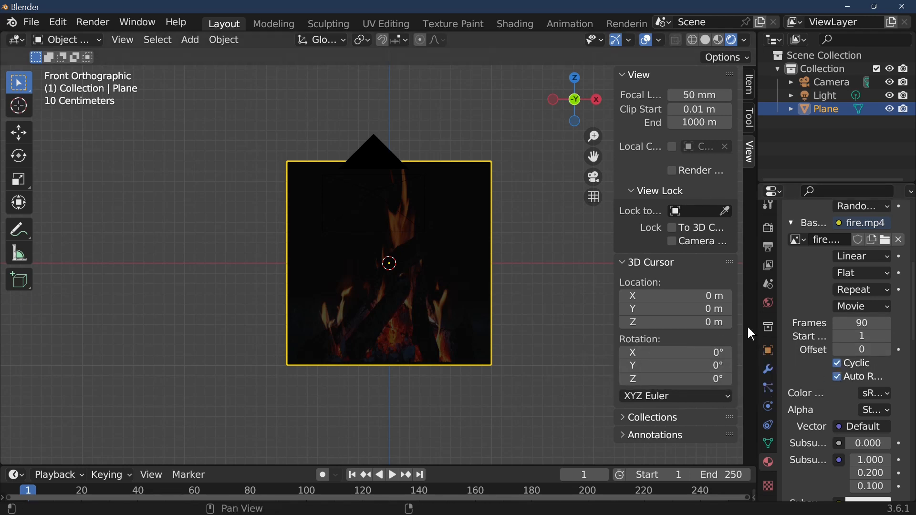
{"action": "left_click_drag", "start_coordinate": [756, 327], "coordinate": [682, 327]}
Play the animation briefly and step forward and backward through the frames to examine how the fire video loops
{"action": "key", "text": "space"}
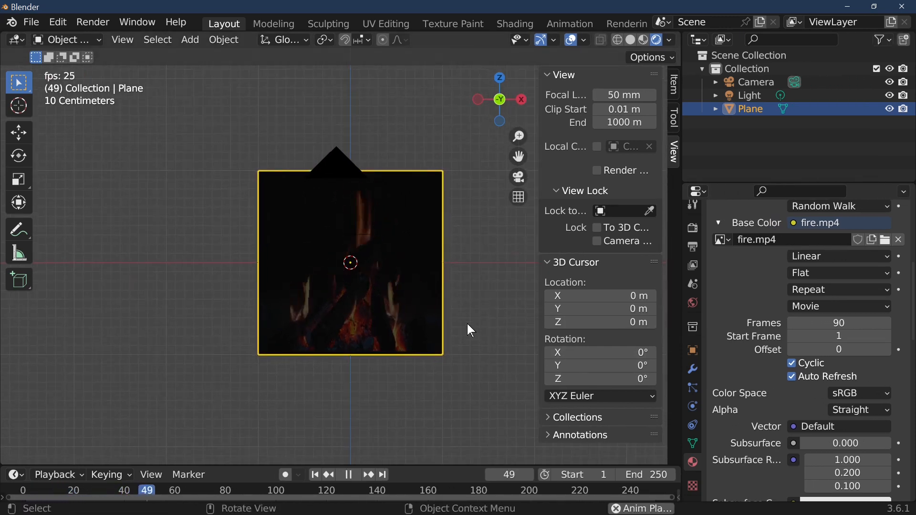
{"action": "key", "text": "space"}
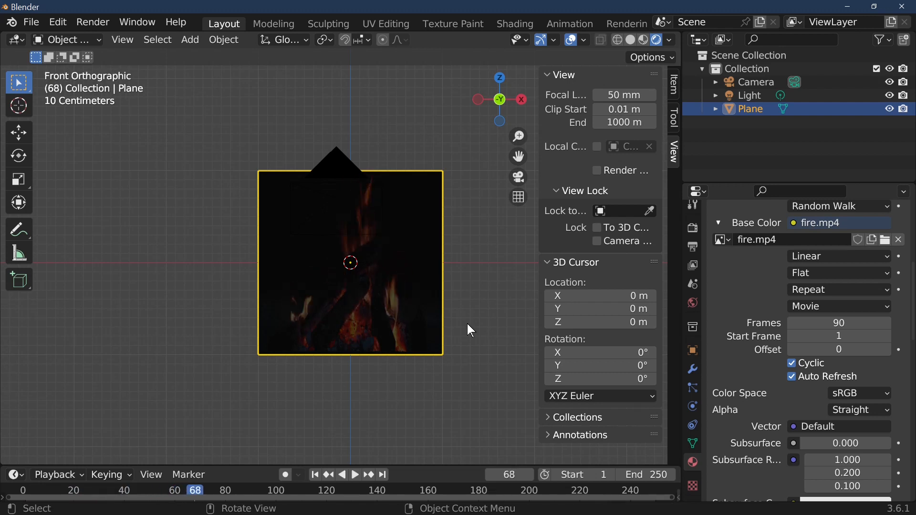
{"action": "key", "text": "Right"}
{"action": "key", "text": "Right"}
{"action": "key", "text": "Right"}
{"action": "key", "text": "Right"}
{"action": "key", "text": "Right"}
{"action": "key", "text": "Right"}
{"action": "key", "text": "Right"}
{"action": "key", "text": "Right"}
{"action": "key", "text": "Right"}
{"action": "key", "text": "Right"}
{"action": "key", "text": "Right"}
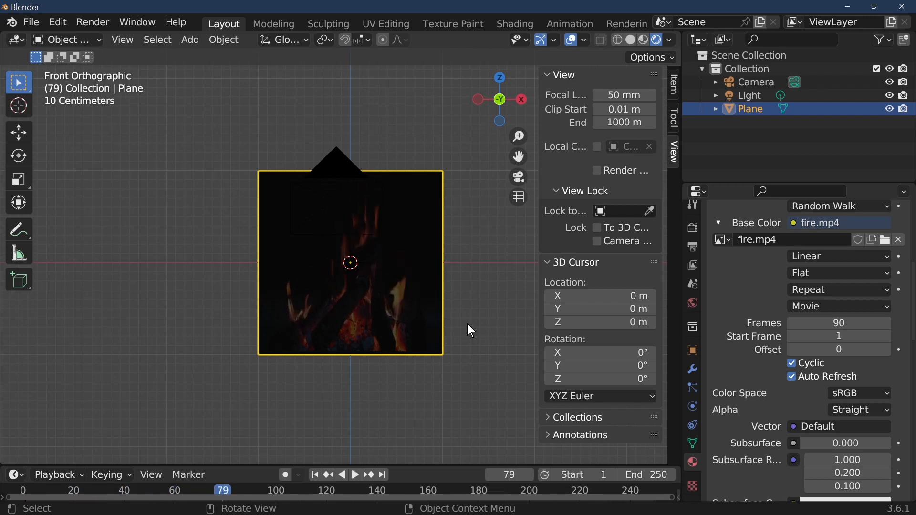
{"action": "key", "text": "Right"}
{"action": "key", "text": "Right"}
{"action": "key", "text": "Right"}
{"action": "key", "text": "Right"}
{"action": "key", "text": "Right"}
{"action": "key", "text": "Right"}
{"action": "key", "text": "Right"}
{"action": "key", "text": "Right"}
{"action": "key", "text": "Right"}
{"action": "key", "text": "Right"}
{"action": "key", "text": "Right"}
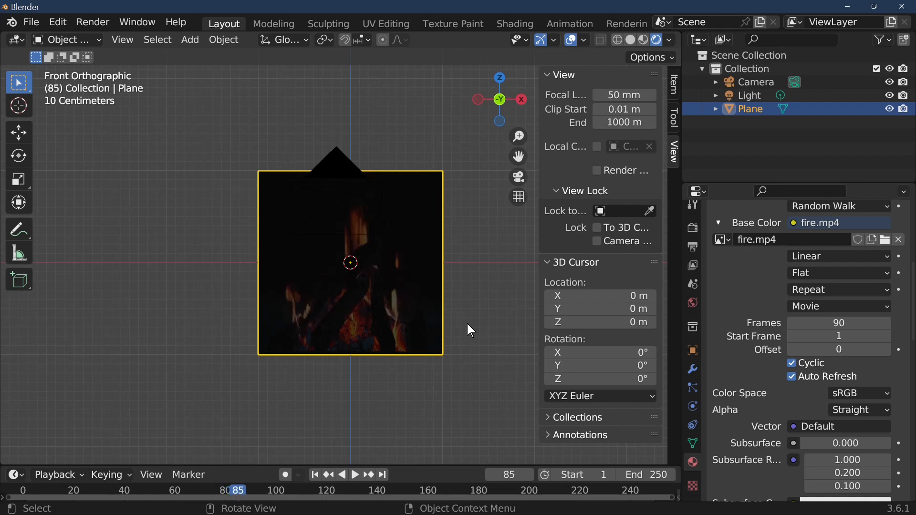
{"action": "key", "text": "Right"}
{"action": "key", "text": "Right"}
{"action": "key", "text": "Right"}
{"action": "key", "text": "Right"}
{"action": "key", "text": "Right"}
{"action": "key", "text": "Right"}
{"action": "key", "text": "Right"}
{"action": "key", "text": "Right"}
{"action": "key", "text": "Right"}
{"action": "key", "text": "Right"}
{"action": "key", "text": "Right"}
{"action": "key", "text": "Right"}
{"action": "key", "text": "Right"}
{"action": "key", "text": "Right"}
{"action": "key", "text": "Right"}
{"action": "key", "text": "Right"}
{"action": "key", "text": "Right"}
{"action": "key", "text": "Right"}
{"action": "key", "text": "Right"}
{"action": "key", "text": "Right"}
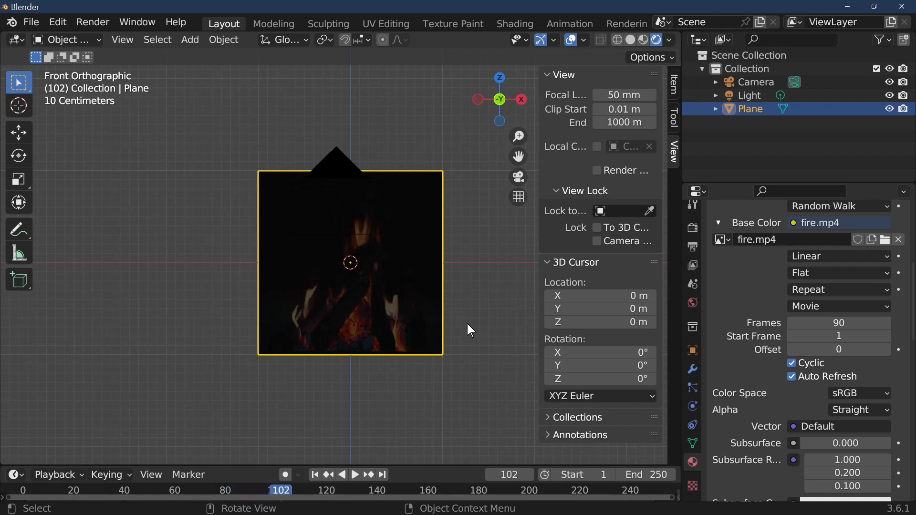
{"action": "key", "text": "Right"}
{"action": "key", "text": "Right"}
{"action": "key", "text": "Right"}
{"action": "key", "text": "Right"}
{"action": "key", "text": "Right"}
{"action": "key", "text": "Right"}
{"action": "key", "text": "Right"}
{"action": "key", "text": "Right"}
{"action": "key", "text": "Right"}
{"action": "key", "text": "Right"}
{"action": "key", "text": "Right"}
{"action": "key", "text": "Right"}
{"action": "key", "text": "Right"}
{"action": "key", "text": "Right"}
{"action": "key", "text": "Right"}
{"action": "key", "text": "Right"}
{"action": "key", "text": "Right"}
{"action": "key", "text": "Right"}
{"action": "key", "text": "Right"}
{"action": "key", "text": "Right"}
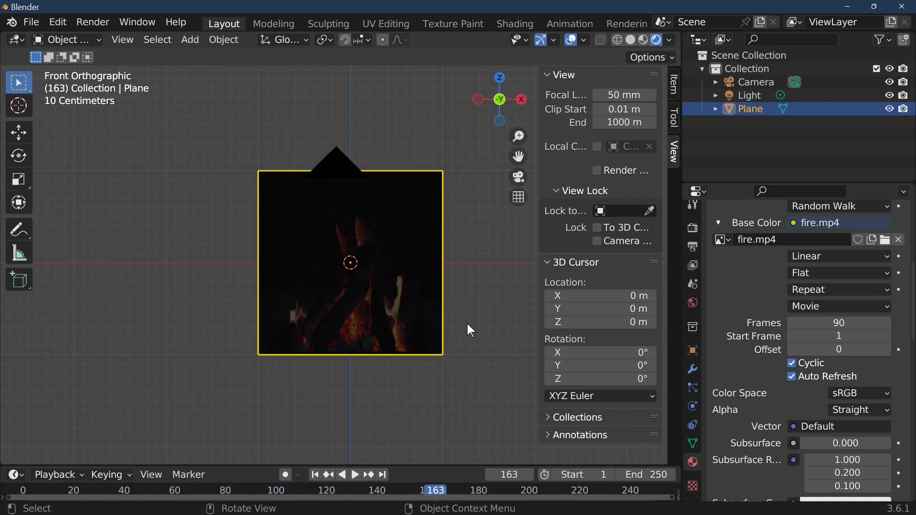
{"action": "key", "text": "Right"}
{"action": "key", "text": "Right"}
{"action": "key", "text": "Right"}
{"action": "key", "text": "Right"}
{"action": "key", "text": "Right"}
{"action": "key", "text": "Right"}
{"action": "key", "text": "Right"}
{"action": "key", "text": "Right"}
{"action": "key", "text": "Right"}
{"action": "key", "text": "Right"}
{"action": "key", "text": "Right"}
{"action": "key", "text": "Right"}
{"action": "key", "text": "Right"}
{"action": "key", "text": "Right"}
{"action": "key", "text": "Right"}
{"action": "key", "text": "Right"}
{"action": "key", "text": "Right"}
{"action": "key", "text": "Right"}
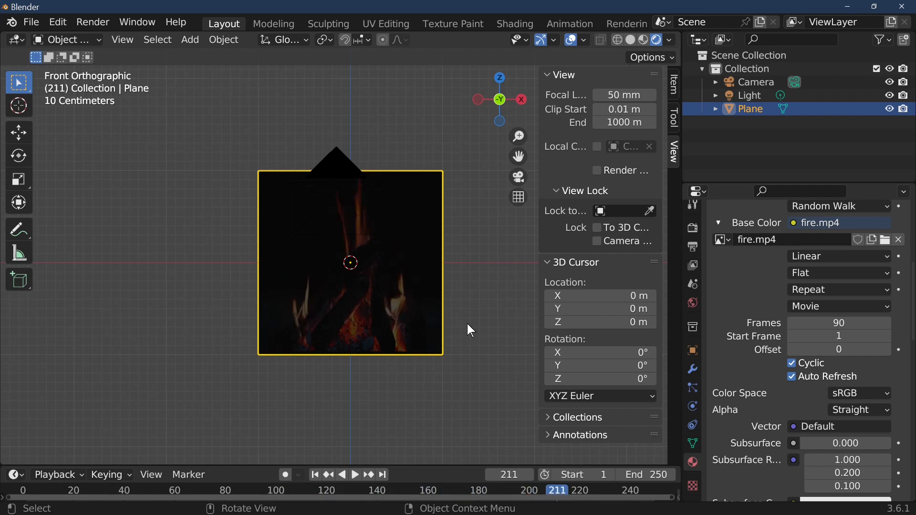
{"action": "key", "text": "Left"}
{"action": "key", "text": "Left"}
{"action": "key", "text": "Left"}
{"action": "key", "text": "Left"}
{"action": "key", "text": "Left"}
{"action": "key", "text": "Left"}
{"action": "key", "text": "Left"}
{"action": "key", "text": "Left"}
{"action": "key", "text": "Left"}
{"action": "key", "text": "Left"}
{"action": "key", "text": "Left"}
{"action": "key", "text": "Left"}
{"action": "key", "text": "Left"}
{"action": "key", "text": "Left"}
{"action": "key", "text": "Left"}
{"action": "key", "text": "Left"}
{"action": "key", "text": "Left"}
{"action": "key", "text": "Left"}
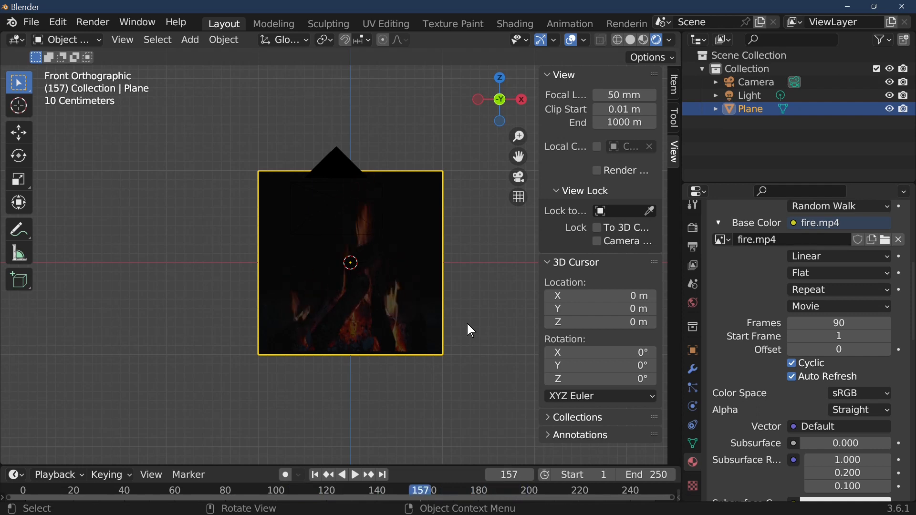
{"action": "key", "text": "Right"}
{"action": "key", "text": "Right"}
{"action": "key", "text": "Right"}
{"action": "key", "text": "Right"}
{"action": "key", "text": "Right"}
{"action": "key", "text": "Right"}
{"action": "key", "text": "Right"}
{"action": "key", "text": "Right"}
{"action": "key", "text": "Right"}
{"action": "key", "text": "Right"}
{"action": "key", "text": "Right"}
{"action": "key", "text": "Right"}
{"action": "key", "text": "Right"}
{"action": "key", "text": "Right"}
{"action": "key", "text": "Right"}
{"action": "key", "text": "Right"}
{"action": "key", "text": "Right"}
{"action": "key", "text": "Right"}
{"action": "key", "text": "Right"}
{"action": "key", "text": "Right"}
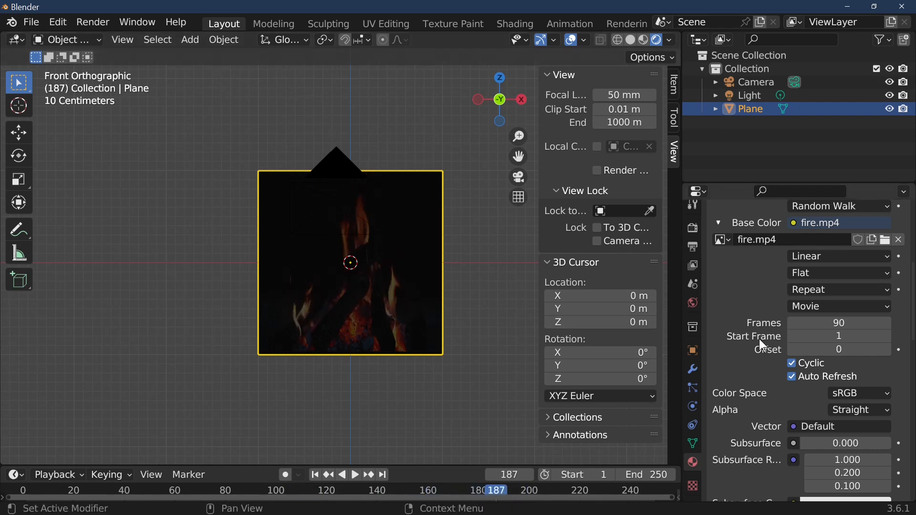
Turn off Cyclic for the fire.mp4 texture and play the animation from before frame 90 until past it
{"action": "left_click", "coordinate": [789, 364]}
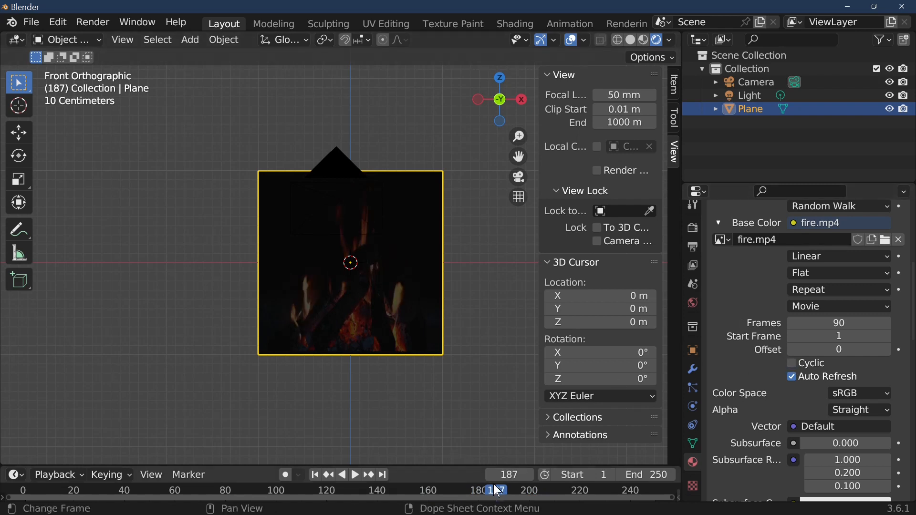
{"action": "left_click_drag", "start_coordinate": [497, 497], "coordinate": [219, 450]}
{"action": "key", "text": "space"}
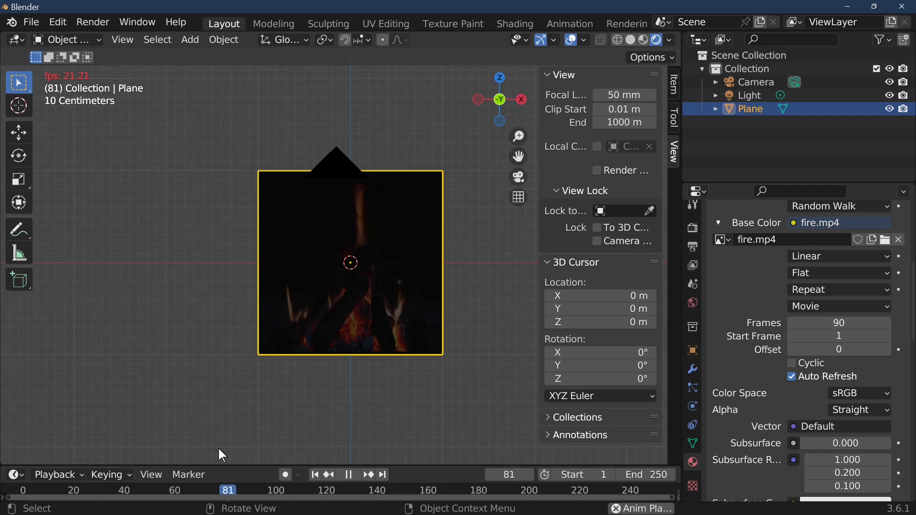
{"action": "key", "text": "space"}
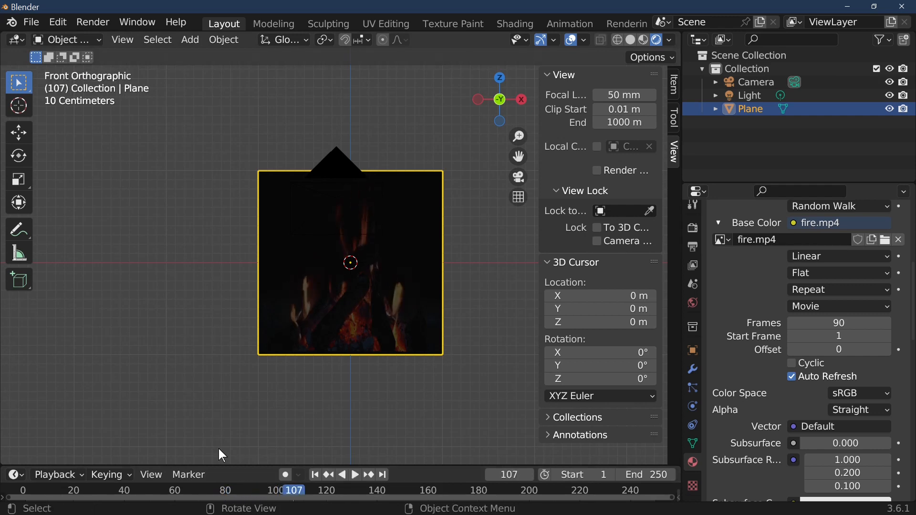
Step backward and forward through the frames around frame 90 to examine the non-cyclic playback, and turn Cyclic back on
{"action": "key", "text": "Left"}
{"action": "key", "text": "Left"}
{"action": "key", "text": "Left"}
{"action": "key", "text": "Left"}
{"action": "key", "text": "Left"}
{"action": "key", "text": "Left"}
{"action": "key", "text": "Left"}
{"action": "key", "text": "Left"}
{"action": "key", "text": "Left"}
{"action": "key", "text": "Left"}
{"action": "key", "text": "Left"}
{"action": "key", "text": "Left"}
{"action": "key", "text": "Left"}
{"action": "key", "text": "Left"}
{"action": "key", "text": "Left"}
{"action": "key", "text": "Left"}
{"action": "key", "text": "Left"}
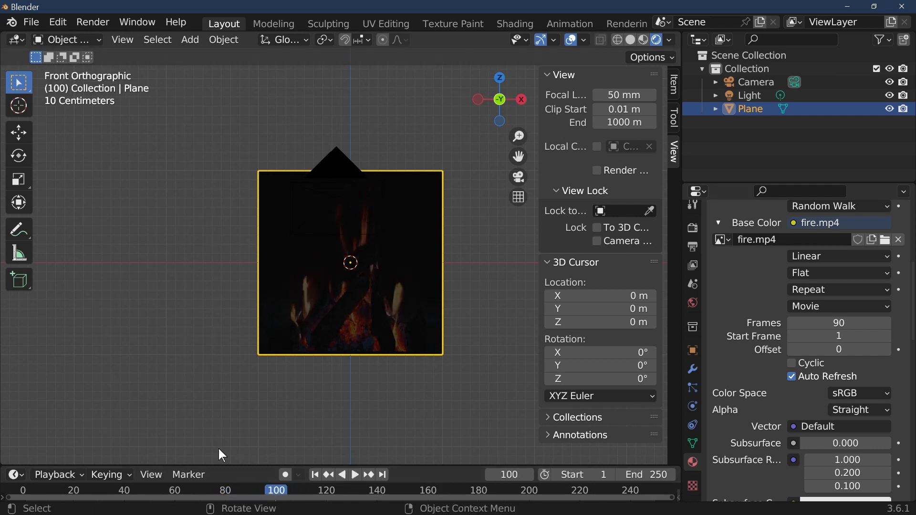
{"action": "key", "text": "Left"}
{"action": "key", "text": "Left"}
{"action": "key", "text": "Left"}
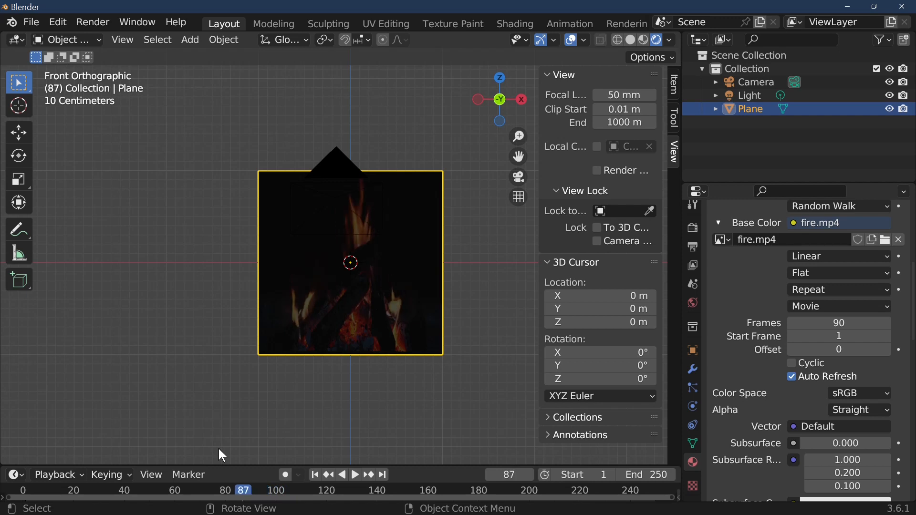
{"action": "key", "text": "Right"}
{"action": "key", "text": "Right"}
{"action": "key", "text": "Right"}
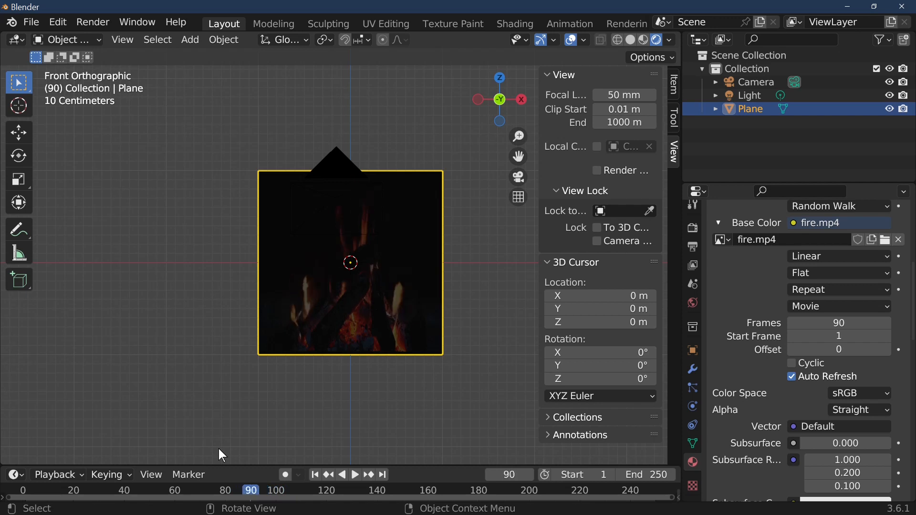
{"action": "key", "text": "Right"}
{"action": "key", "text": "Left"}
{"action": "key", "text": "Left"}
{"action": "key", "text": "Up"}
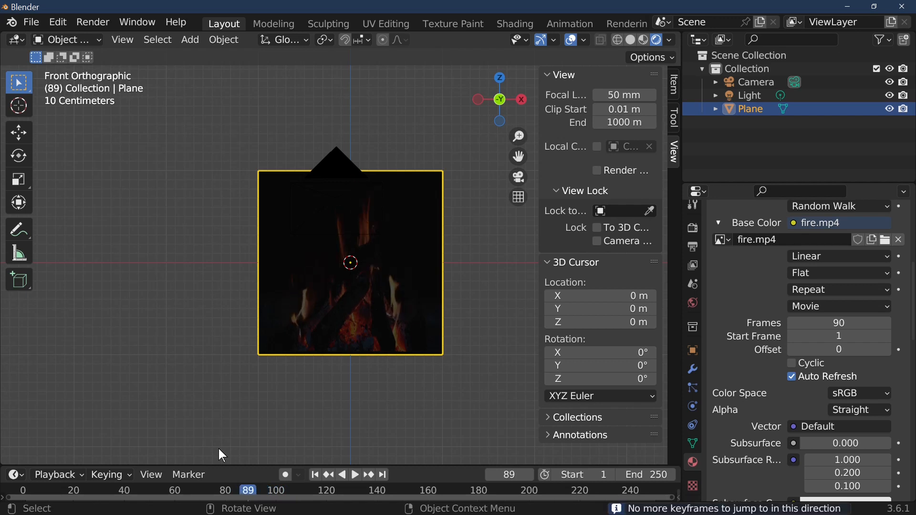
{"action": "key", "text": "Right"}
{"action": "key", "text": "Right"}
{"action": "key", "text": "Right"}
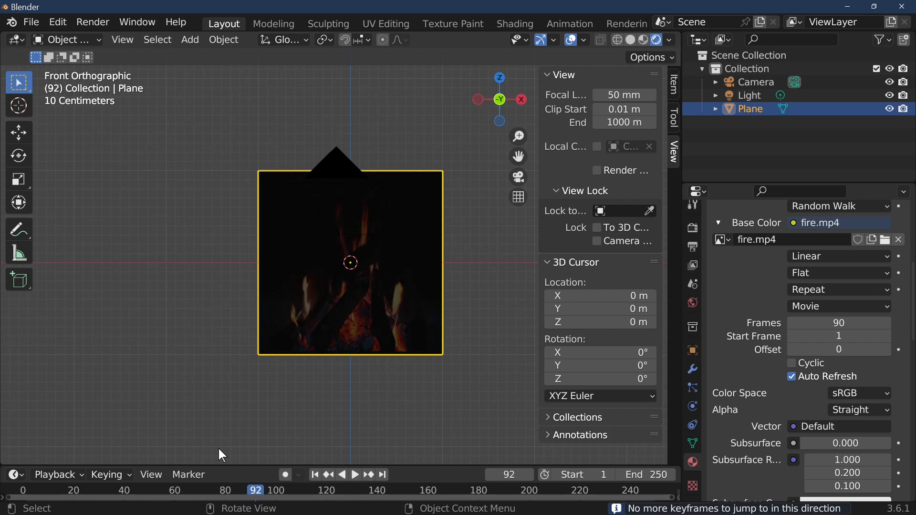
{"action": "key", "text": "Left"}
{"action": "key", "text": "Left"}
{"action": "key", "text": "Left"}
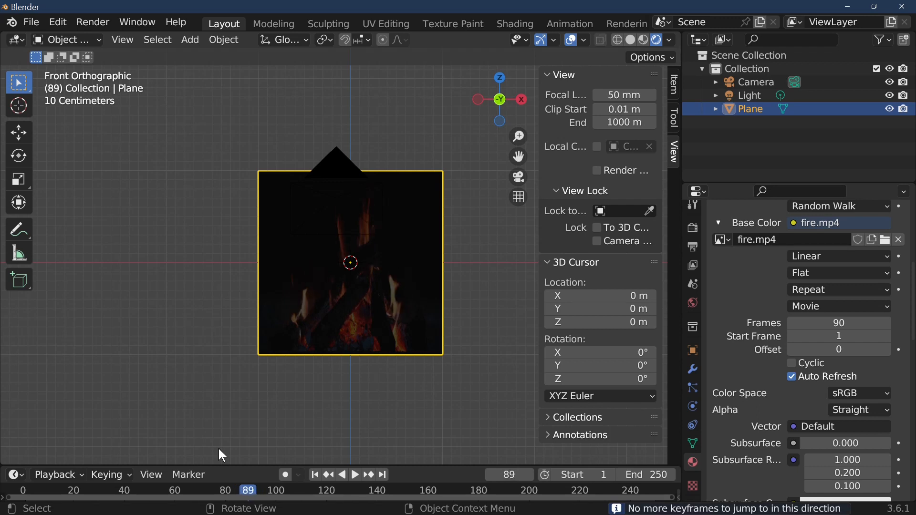
{"action": "key", "text": "Right"}
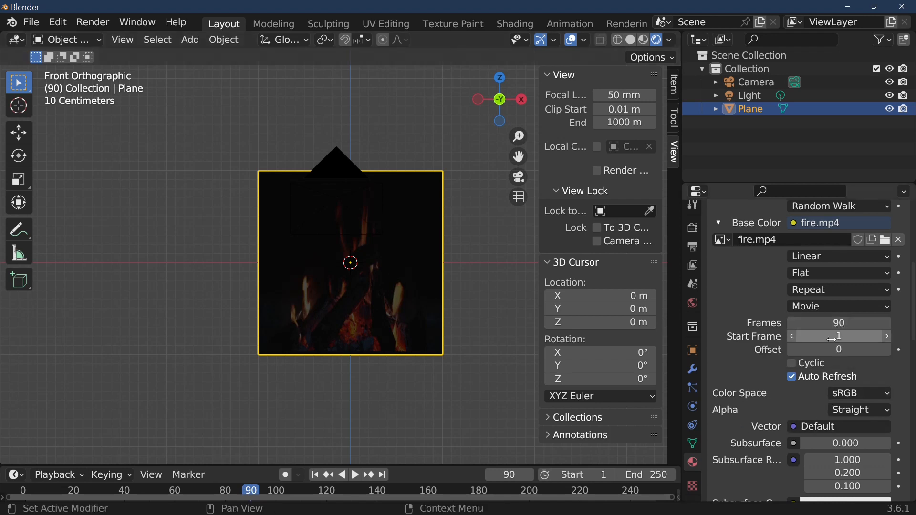
{"action": "left_click", "coordinate": [802, 367]}
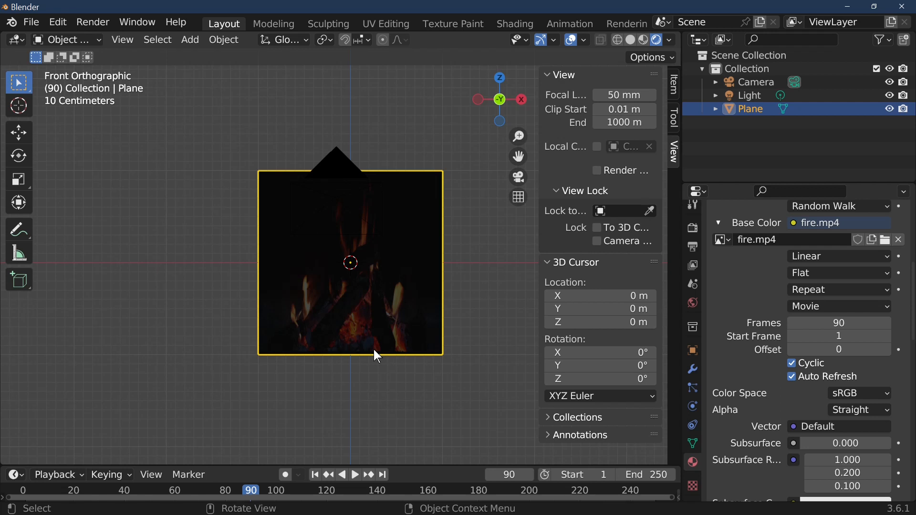
Assign an Image Texture to the material's Emission and choose the already loaded fire.mp4 for it
{"action": "middle_click_drag", "start_coordinate": [460, 348], "coordinate": [469, 366]}
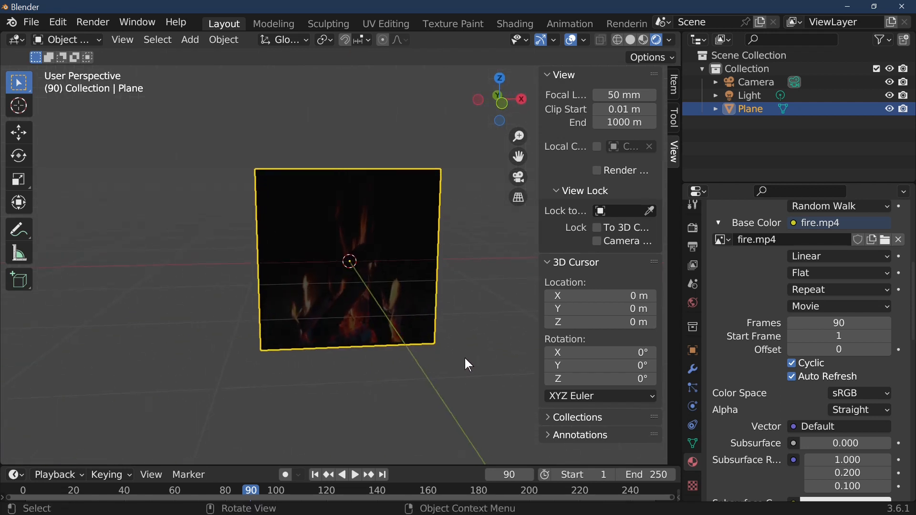
{"action": "scroll", "coordinate": [777, 395], "scroll_direction": "down", "scroll_amount": 12}
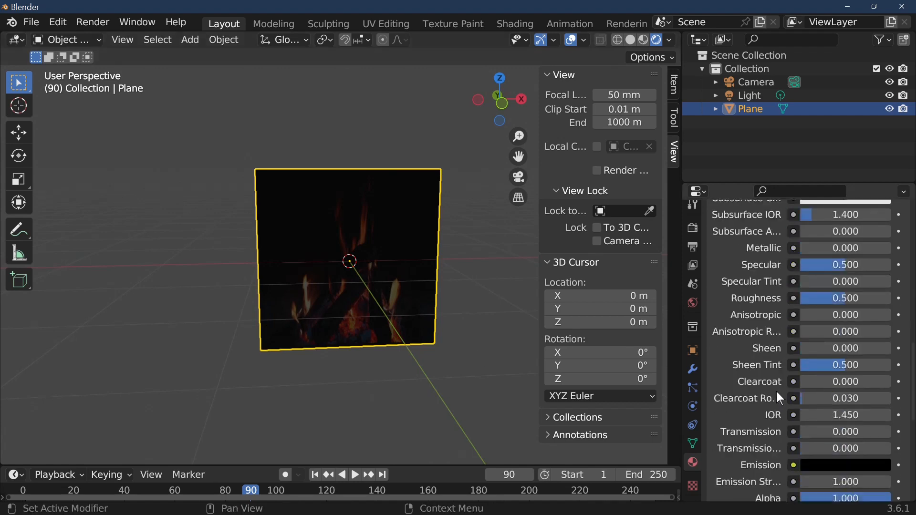
{"action": "scroll", "coordinate": [779, 398], "scroll_direction": "down", "scroll_amount": 5}
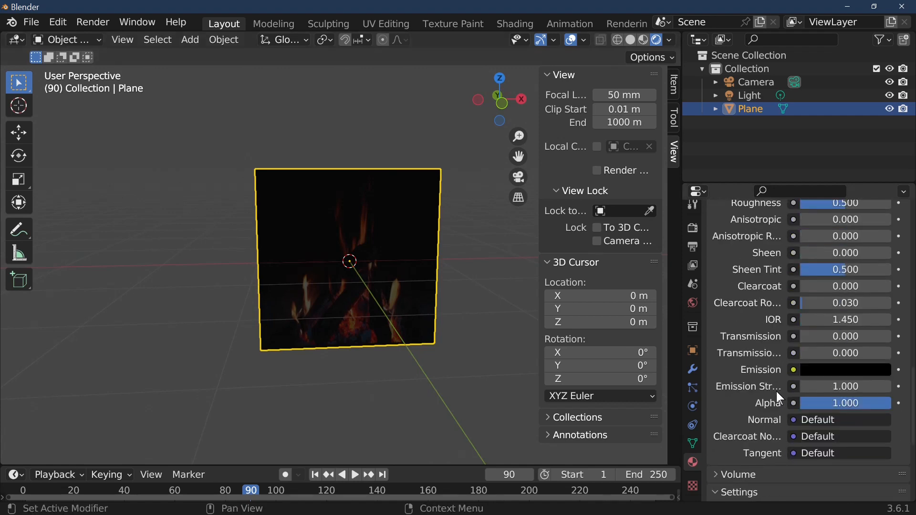
{"action": "left_click", "coordinate": [794, 369]}
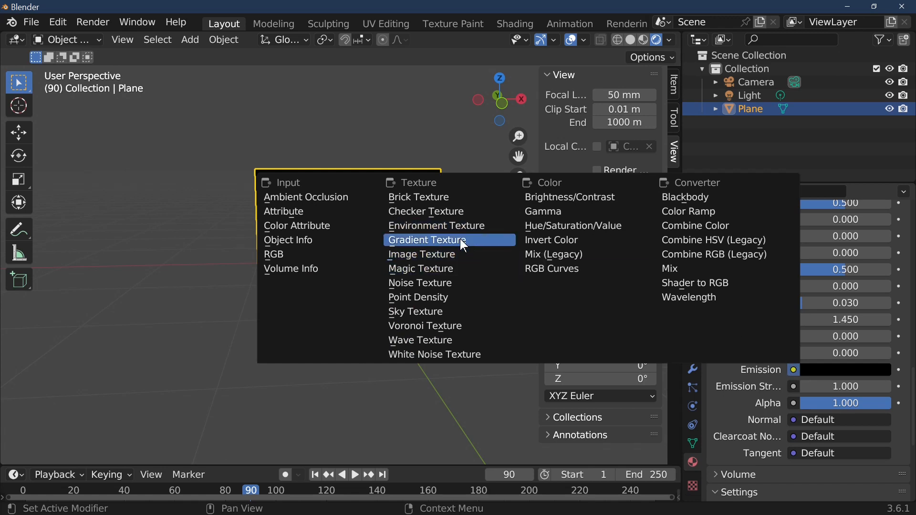
{"action": "left_click", "coordinate": [448, 256]}
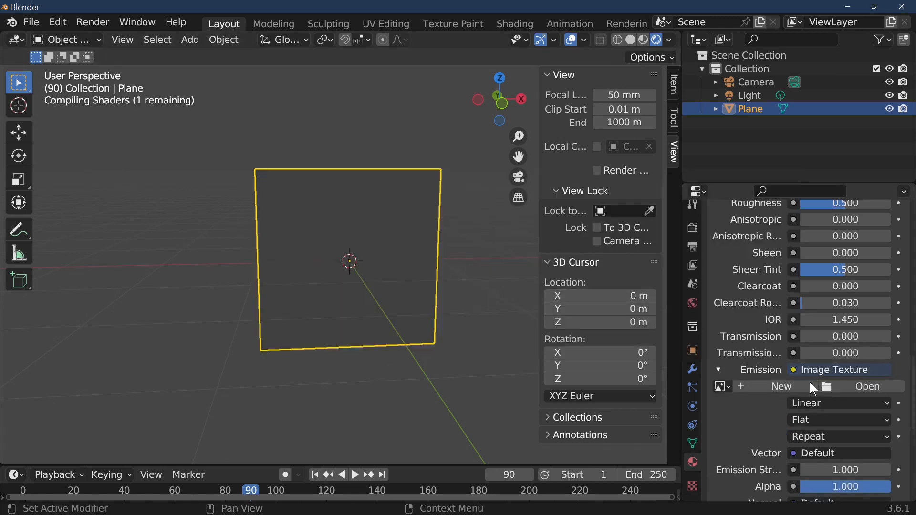
{"action": "left_click", "coordinate": [723, 386]}
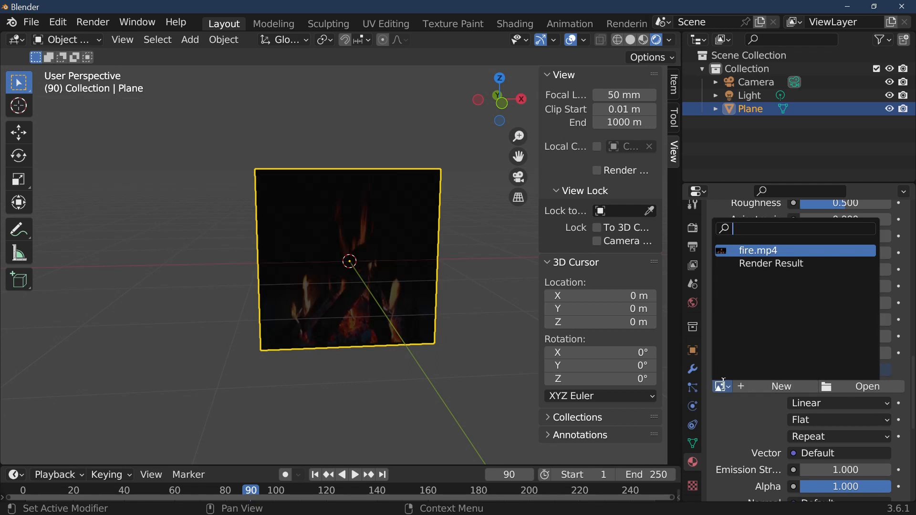
{"action": "left_click", "coordinate": [765, 250]}
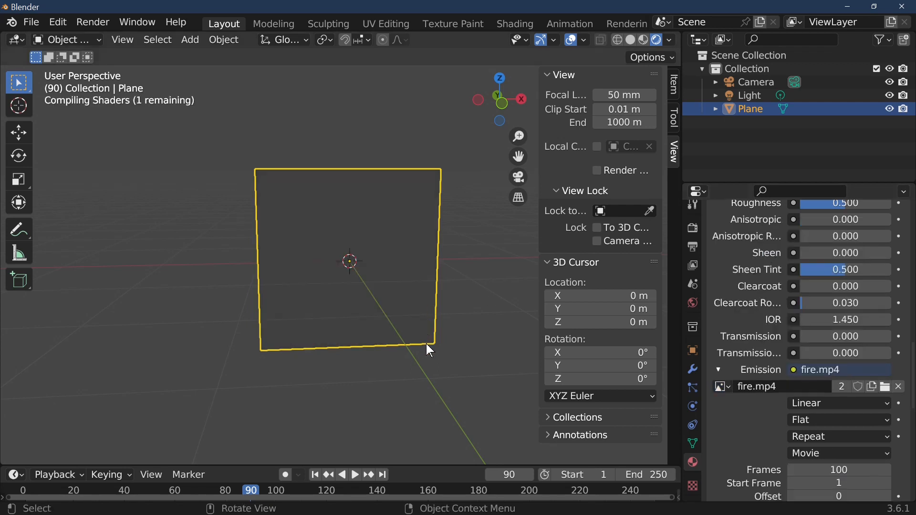
Collapse the Emission texture settings and set the Emission Strength to 5.6
{"action": "middle_click_drag", "start_coordinate": [403, 298], "coordinate": [404, 302]}
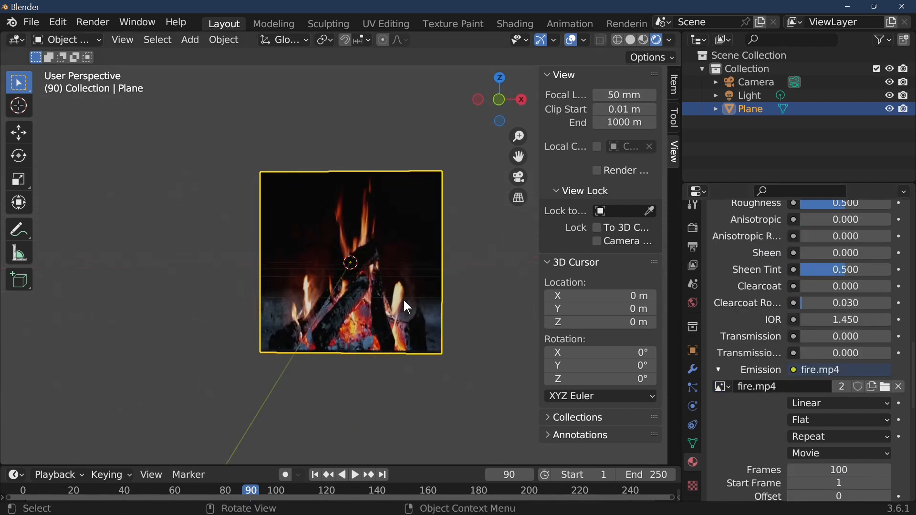
{"action": "scroll", "coordinate": [411, 305], "scroll_direction": "up", "scroll_amount": 3}
{"action": "scroll", "coordinate": [418, 318], "scroll_direction": "down", "scroll_amount": 2}
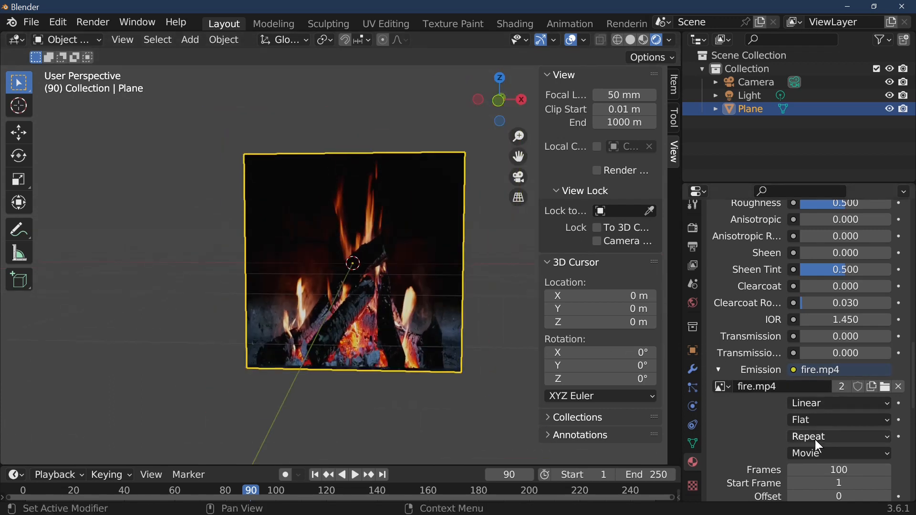
{"action": "scroll", "coordinate": [817, 432], "scroll_direction": "down", "scroll_amount": 1}
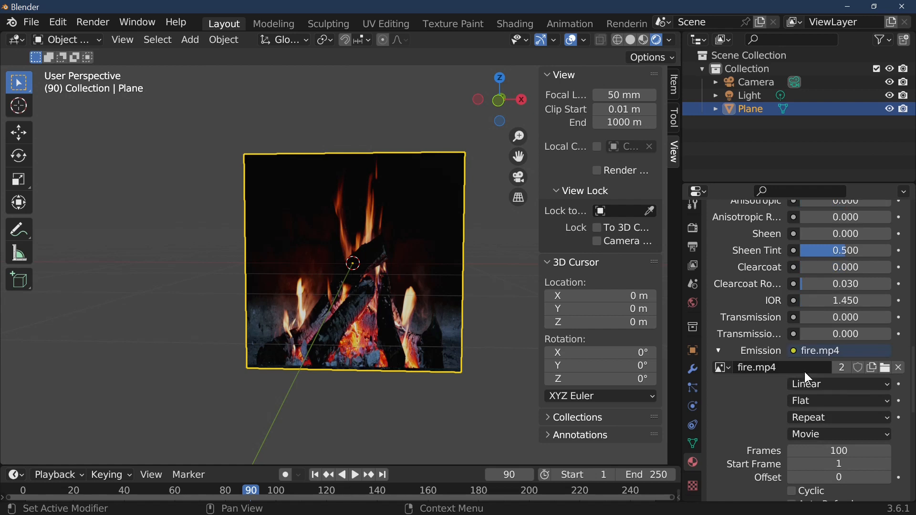
{"action": "left_click", "coordinate": [718, 350]}
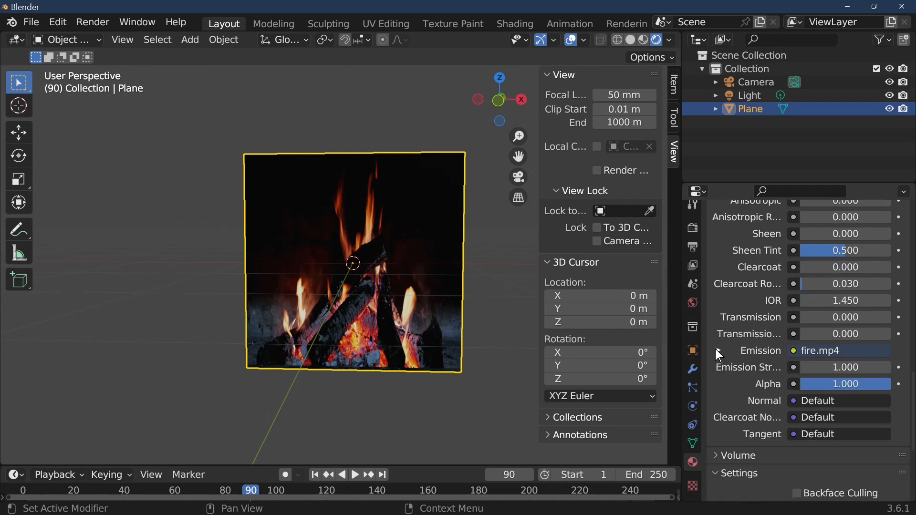
{"action": "left_click_drag", "start_coordinate": [859, 370], "coordinate": [888, 370]}
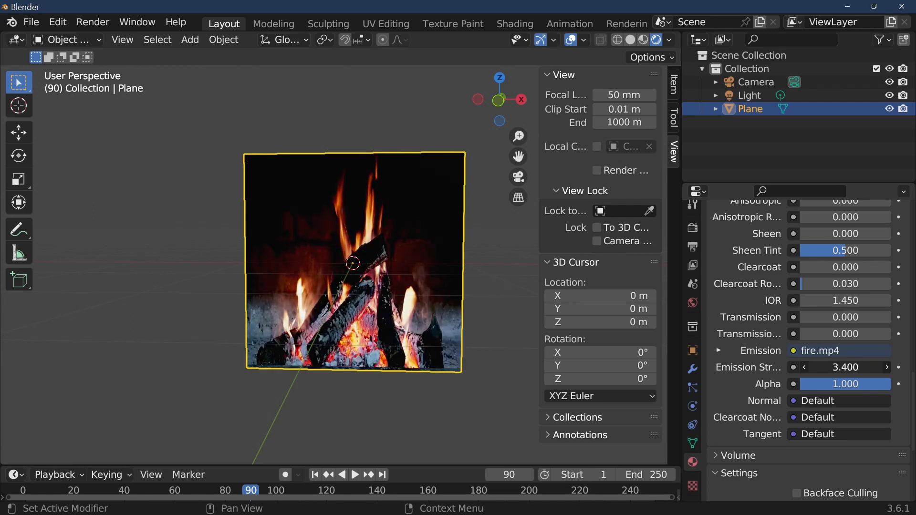
{"action": "left_click_drag", "start_coordinate": [846, 368], "coordinate": [867, 368]}
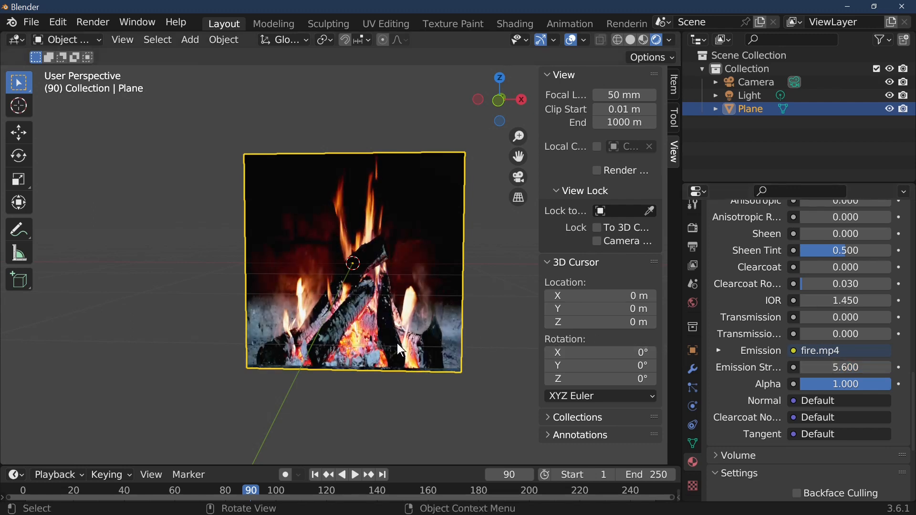
Play the animation to check the emissive fire video on the plane from slightly different angles
{"action": "mouse_move", "coordinate": [401, 350]}
{"action": "middle_mouse_down"}
{"action": "mouse_move", "coordinate": [418, 338]}
{"action": "mouse_move", "coordinate": [404, 363]}
{"action": "middle_mouse_up"}
{"action": "key", "text": "space"}
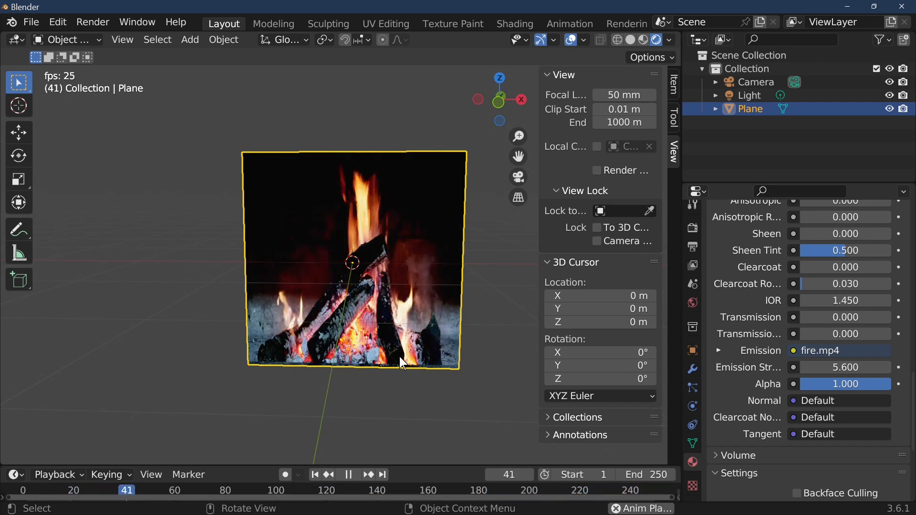
{"action": "mouse_move", "coordinate": [399, 357]}
{"action": "middle_mouse_down"}
{"action": "mouse_move", "coordinate": [222, 342]}
{"action": "mouse_move", "coordinate": [396, 304]}
{"action": "mouse_move", "coordinate": [372, 377]}
{"action": "mouse_move", "coordinate": [350, 360]}
{"action": "mouse_move", "coordinate": [392, 359]}
{"action": "middle_mouse_up"}
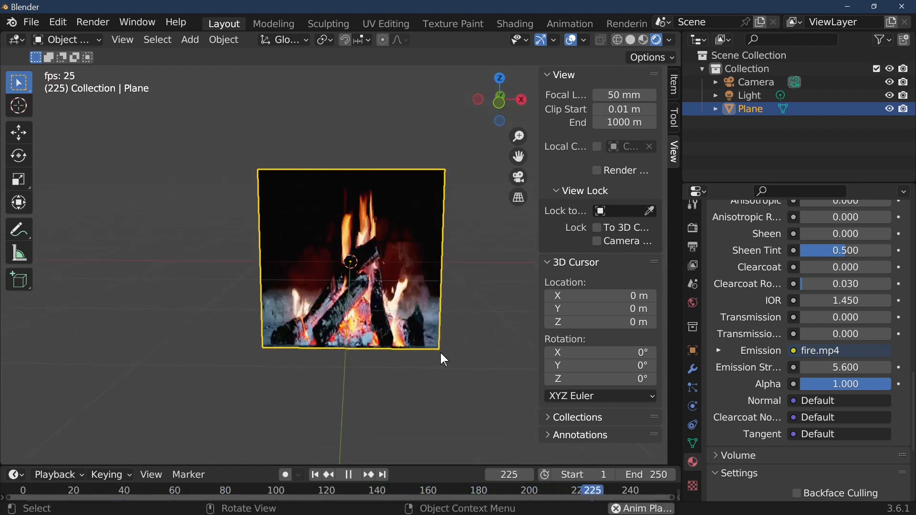
Scale the plane along X into a narrow strip and enlarge it uniformly while the animation plays
{"action": "key", "text": "s"}
{"action": "key", "text": "x"}
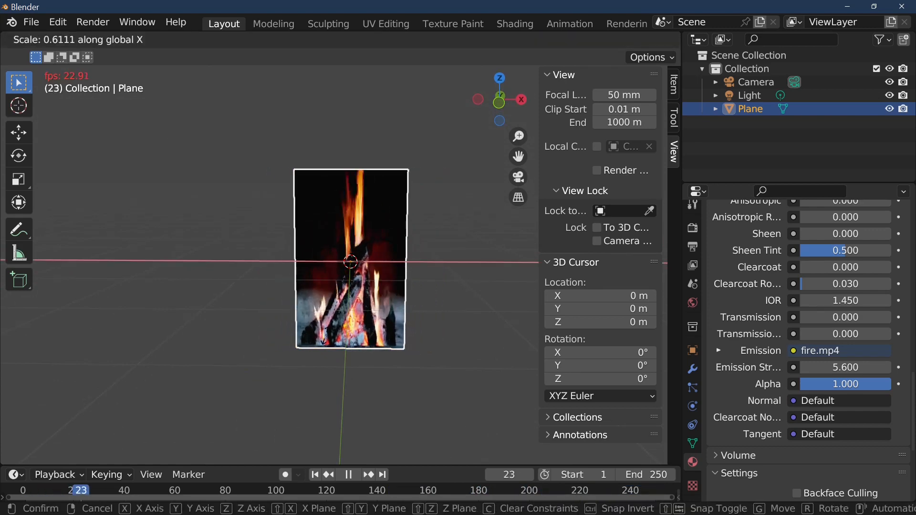
{"action": "left_click", "coordinate": [346, 303]}
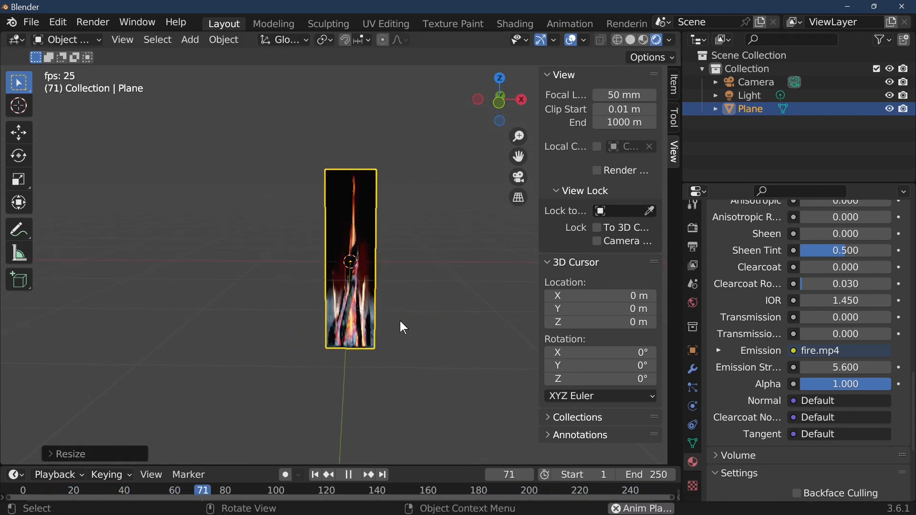
{"action": "key", "text": "s"}
{"action": "left_click", "coordinate": [369, 402]}
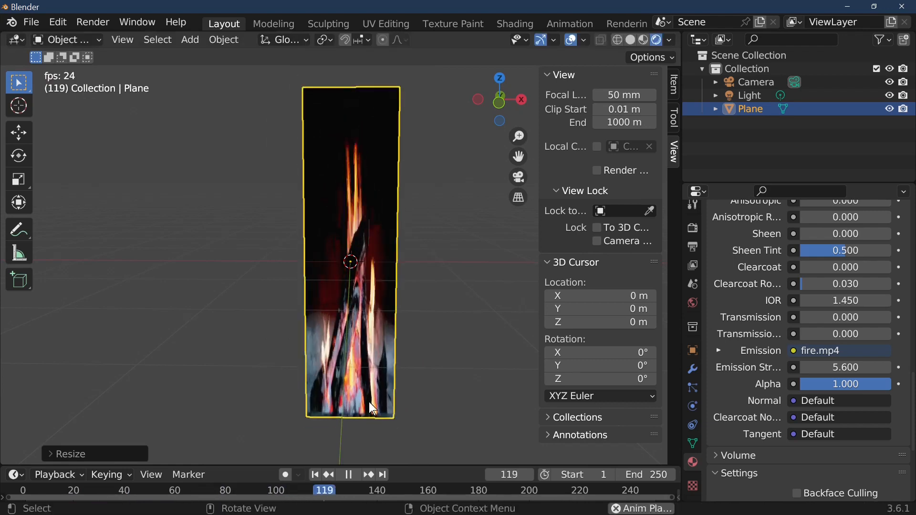
Try duplicating the narrow fire plane twice beside the original, and undo the copies and the scaling
{"action": "key", "text": "shift+d"}
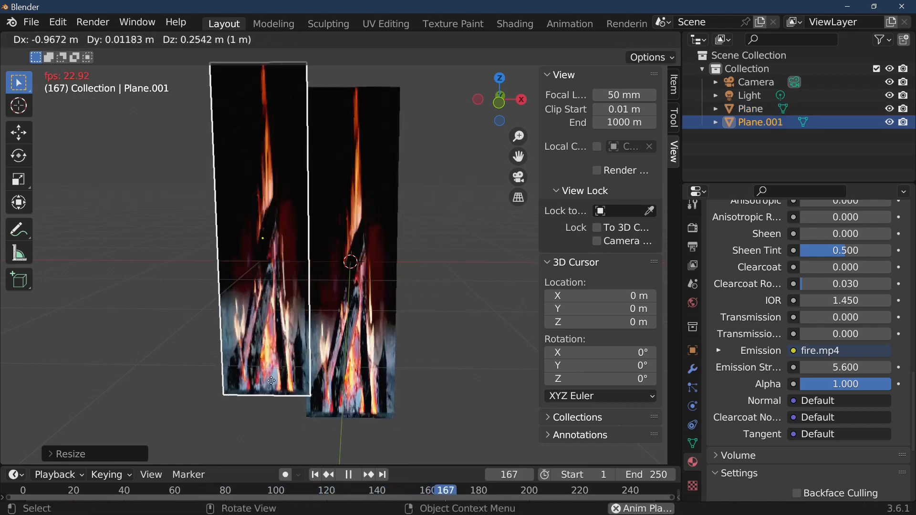
{"action": "left_click", "coordinate": [245, 398]}
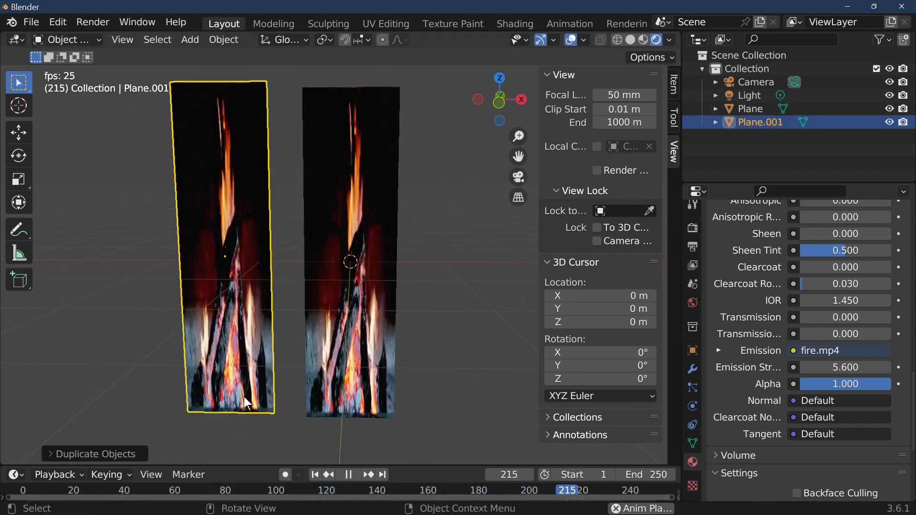
{"action": "key", "text": "shift+d"}
{"action": "left_click", "coordinate": [440, 394]}
{"action": "scroll", "coordinate": [440, 395], "scroll_direction": "down", "scroll_amount": 5}
{"action": "middle_click_drag", "start_coordinate": [415, 367], "coordinate": [386, 326]}
{"action": "key", "text": "r"}
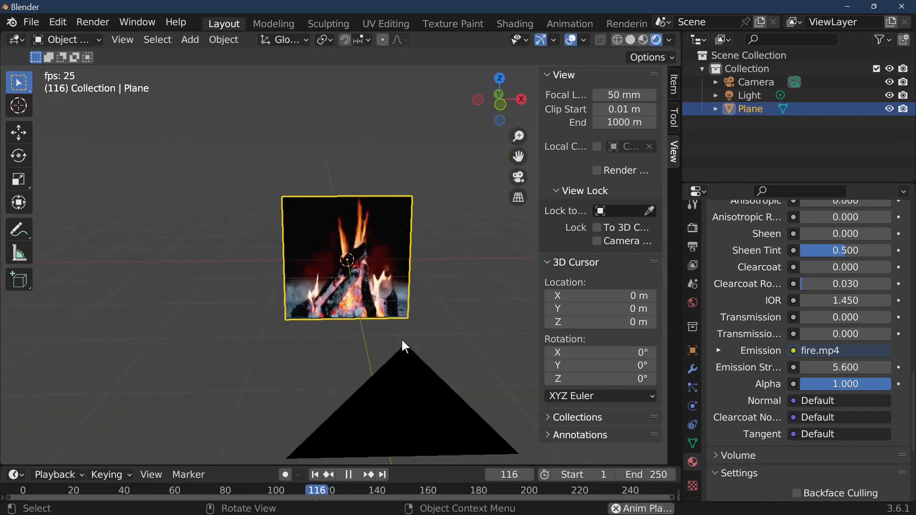
Inspect the playing fire animation on the square plane up close and from several angles
{"action": "scroll", "coordinate": [405, 337], "scroll_direction": "up", "scroll_amount": 5}
{"action": "middle_click_drag", "start_coordinate": [405, 334], "coordinate": [441, 326]}
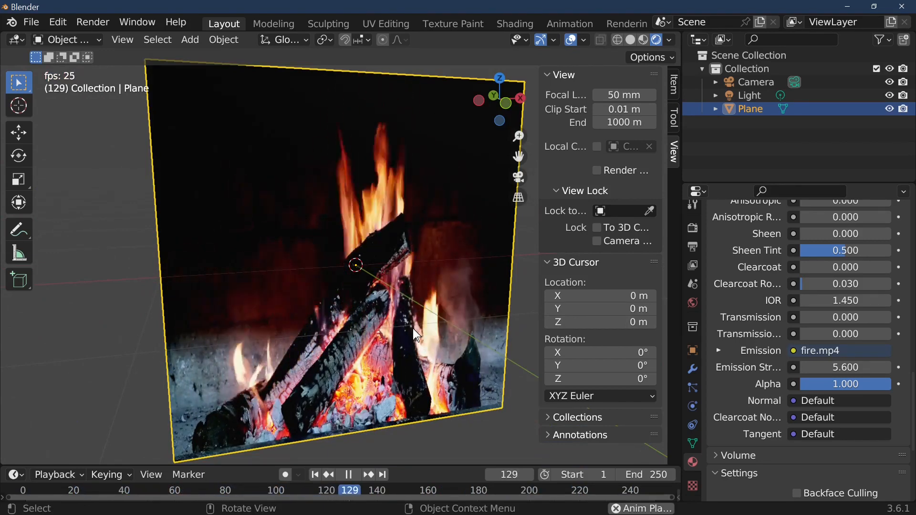
{"action": "scroll", "coordinate": [414, 329], "scroll_direction": "down", "scroll_amount": 5}
{"action": "scroll", "coordinate": [413, 329], "scroll_direction": "up", "scroll_amount": 5}
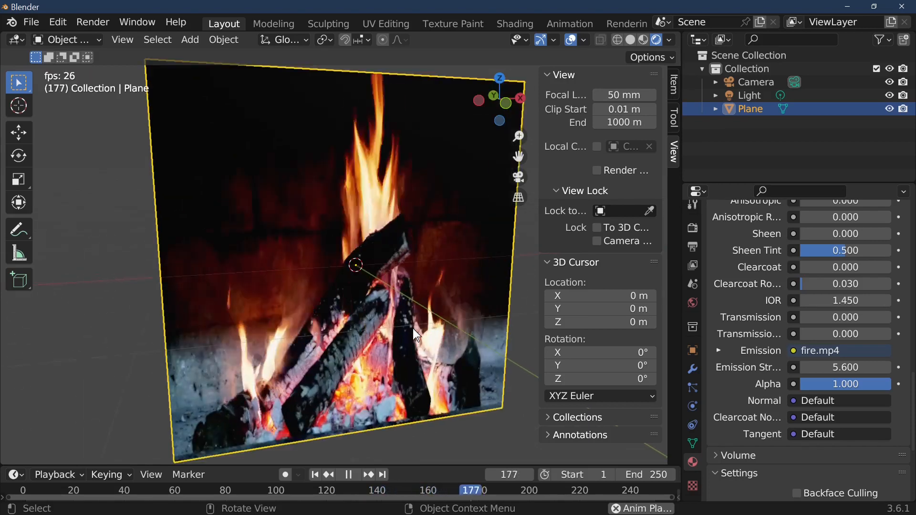
{"action": "middle_click_drag", "start_coordinate": [413, 329], "coordinate": [390, 322]}
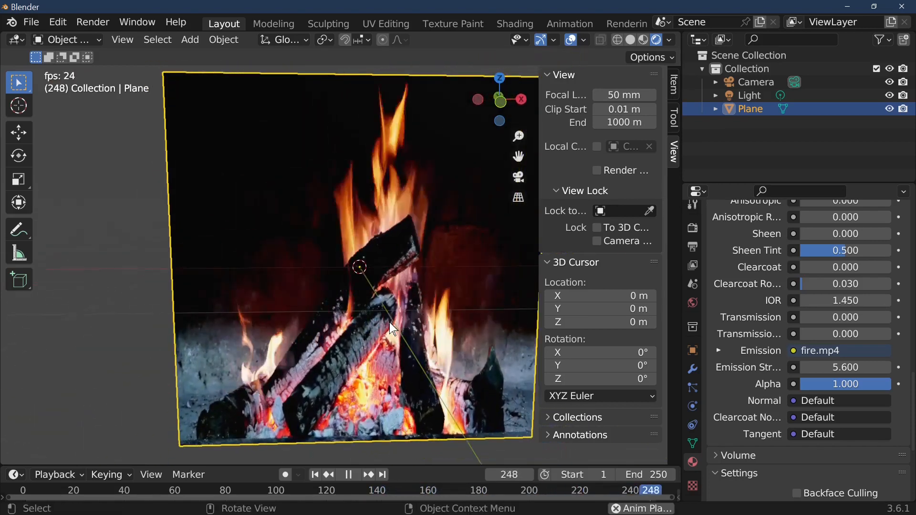